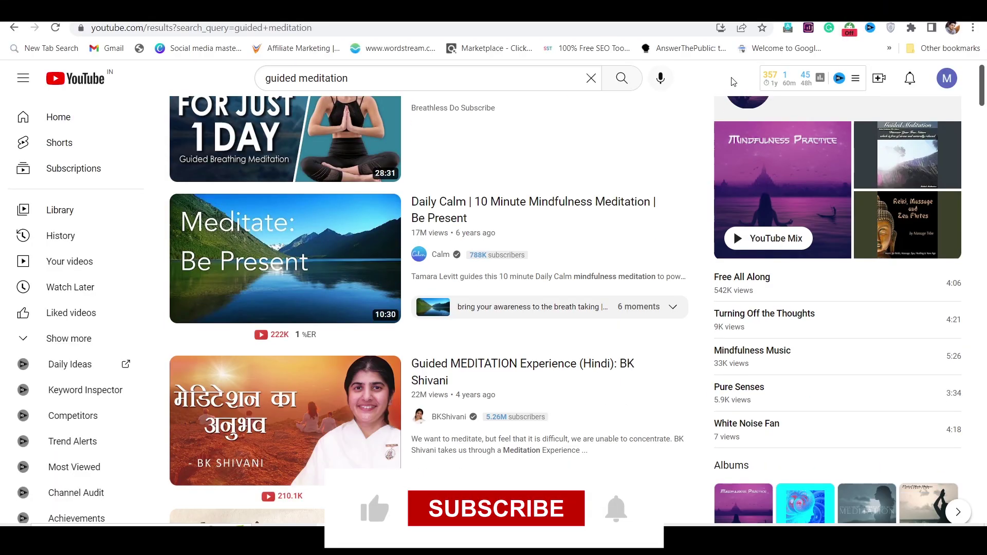
{"action": "scroll", "coordinate": [540, 274], "scroll_direction": "down", "scroll_amount": 1}
{"action": "scroll", "coordinate": [540, 274], "scroll_direction": "up", "scroll_amount": 1}
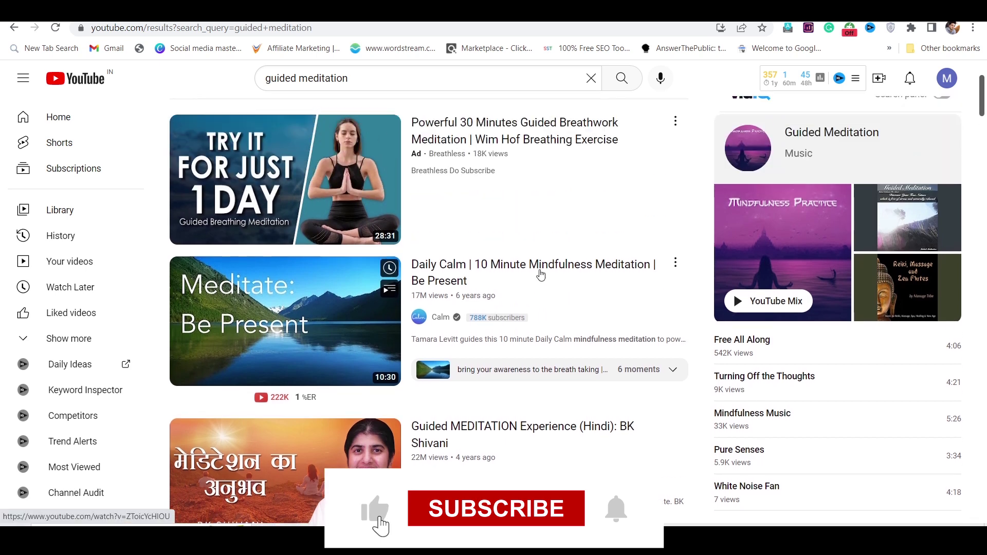
{"action": "scroll", "coordinate": [540, 274], "scroll_direction": "up", "scroll_amount": 1}
{"action": "scroll", "coordinate": [478, 277], "scroll_direction": "down", "scroll_amount": 1}
{"action": "scroll", "coordinate": [428, 284], "scroll_direction": "down", "scroll_amount": 1}
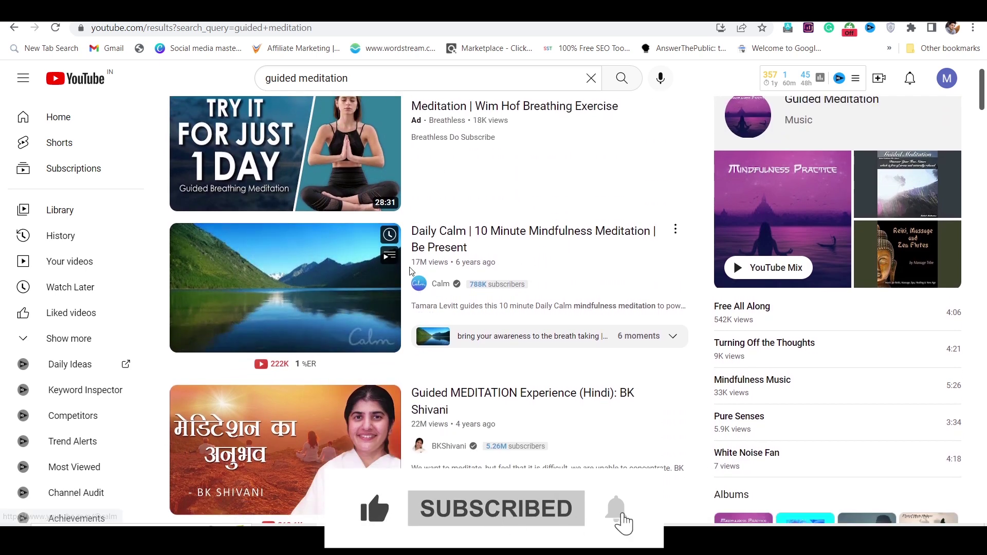
{"action": "scroll", "coordinate": [413, 269], "scroll_direction": "down", "scroll_amount": 1}
{"action": "scroll", "coordinate": [428, 262], "scroll_direction": "down", "scroll_amount": 2}
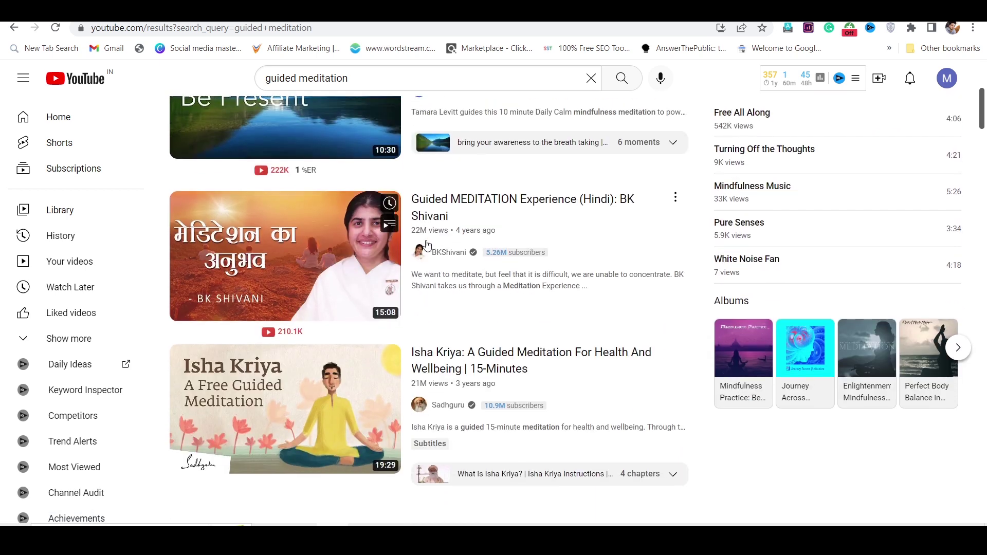
{"action": "scroll", "coordinate": [447, 249], "scroll_direction": "down", "scroll_amount": 2}
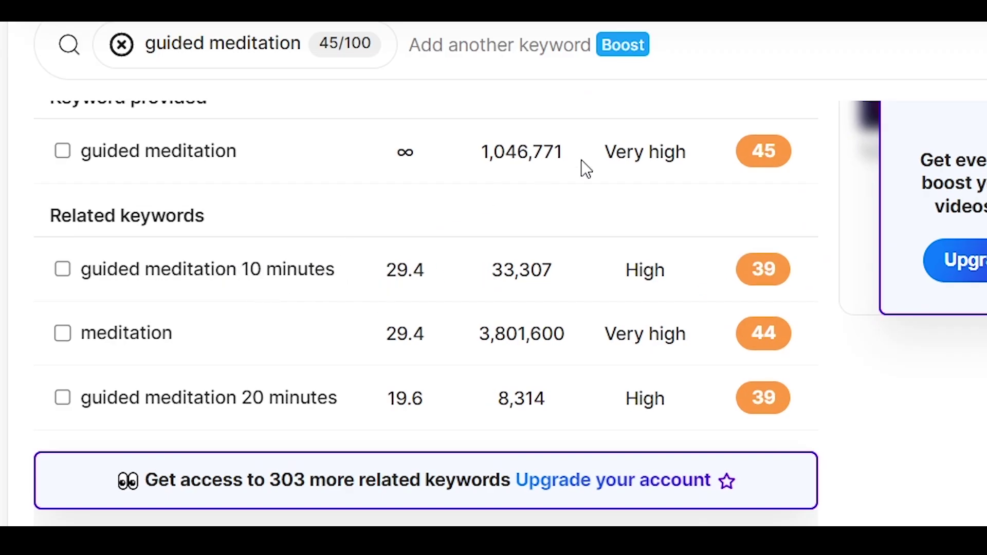
{"action": "scroll", "coordinate": [466, 197], "scroll_direction": "up", "scroll_amount": 2}
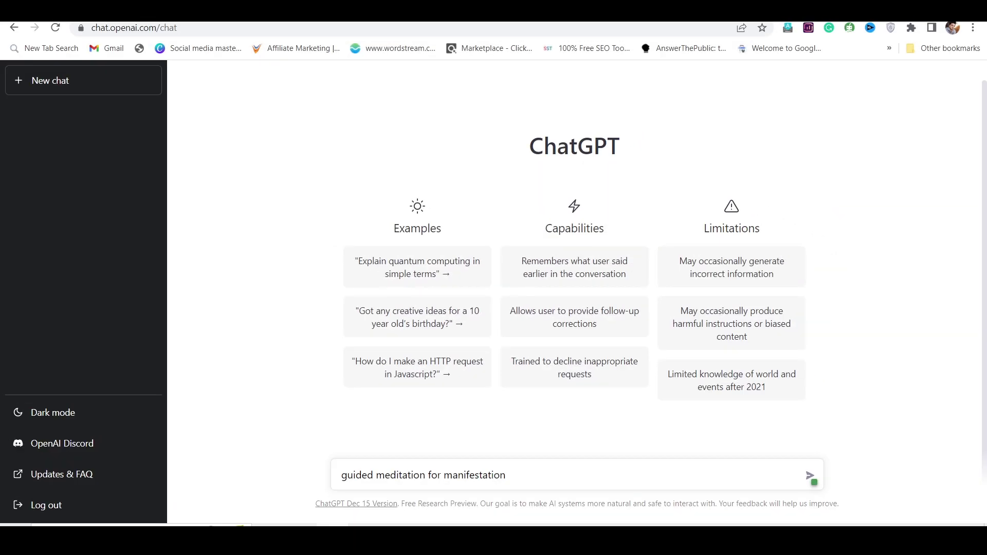
- Request a YouTube guided meditation script for manifestation in ChatGPT, then ask it to 'write more'
{"action": "left_click", "coordinate": [342, 475]}
{"action": "type", "text": "Write a youtube script for: \""}
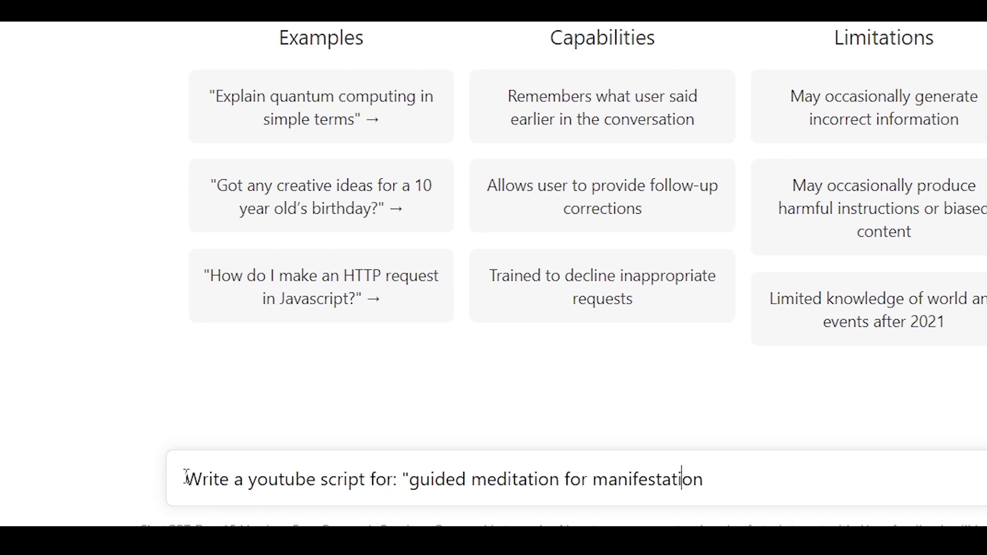
{"action": "key", "text": "Return"}
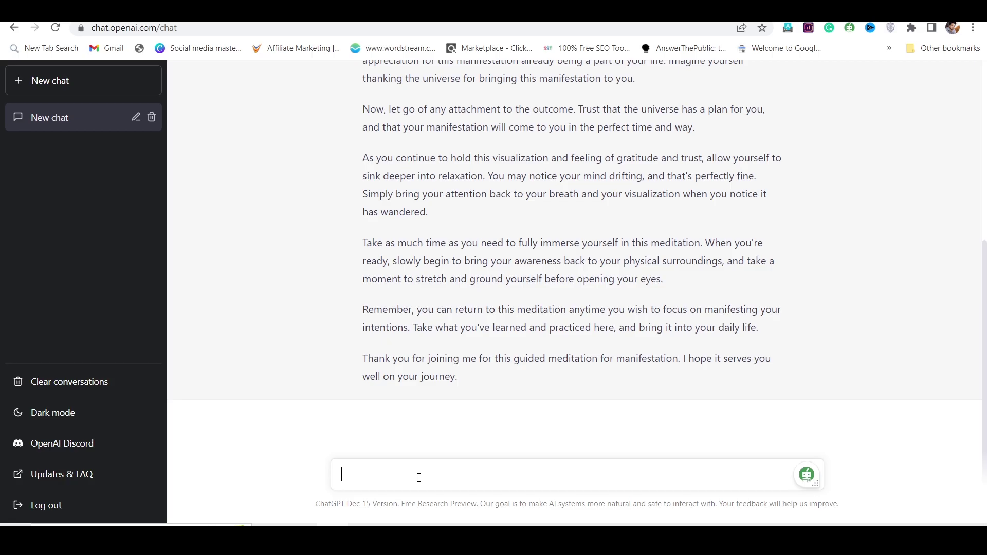
{"action": "type", "text": "write more"}
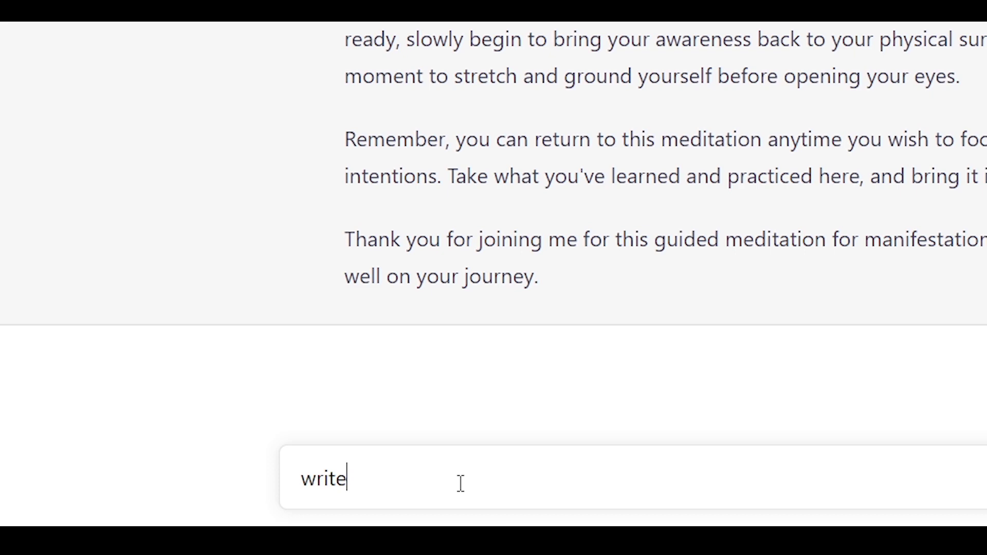
{"action": "key", "text": "Return"}
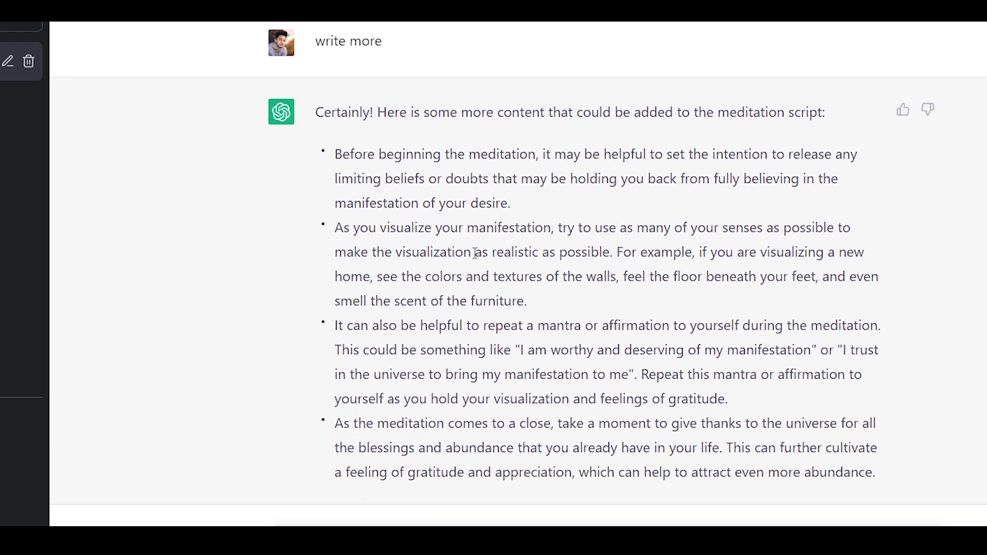
{"action": "scroll", "coordinate": [474, 252], "scroll_direction": "up", "scroll_amount": 10}
{"action": "scroll", "coordinate": [474, 252], "scroll_direction": "up", "scroll_amount": 2}
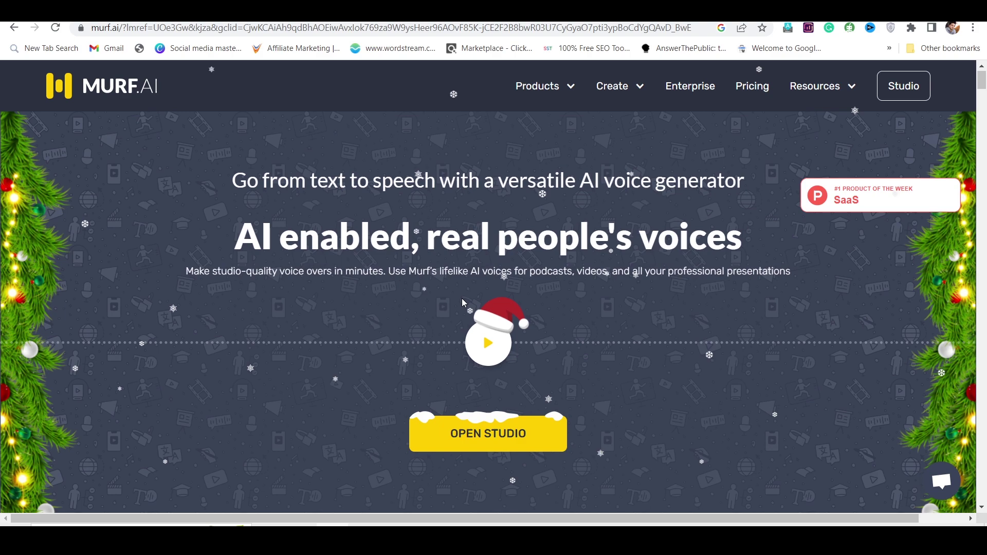
{"action": "scroll", "coordinate": [462, 298], "scroll_direction": "down", "scroll_amount": 3}
{"action": "scroll", "coordinate": [462, 299], "scroll_direction": "down", "scroll_amount": 2}
{"action": "scroll", "coordinate": [462, 298], "scroll_direction": "up", "scroll_amount": 3}
{"action": "scroll", "coordinate": [461, 298], "scroll_direction": "up", "scroll_amount": 2}
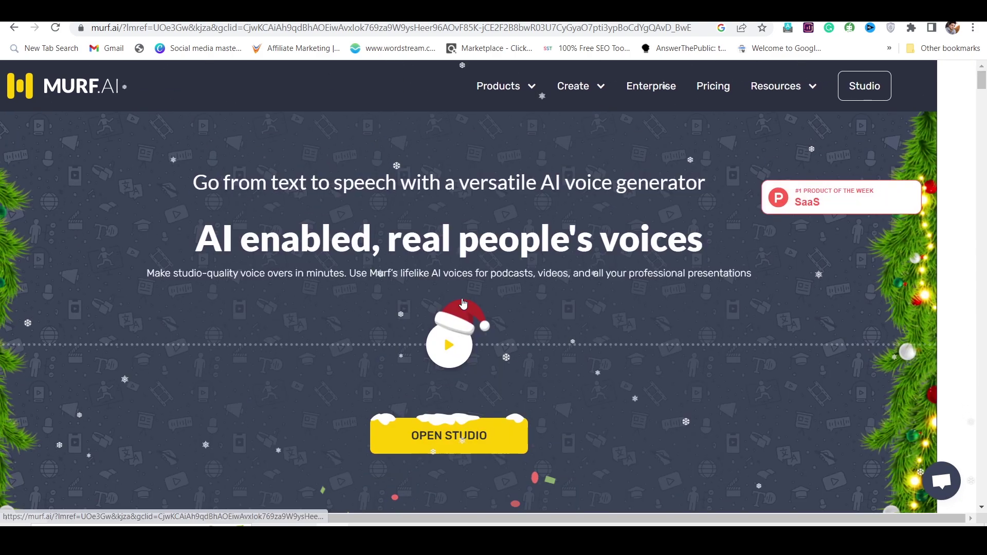
- View Murf's Pricing page, then return to the Murf homepage
{"action": "left_click", "coordinate": [725, 88]}
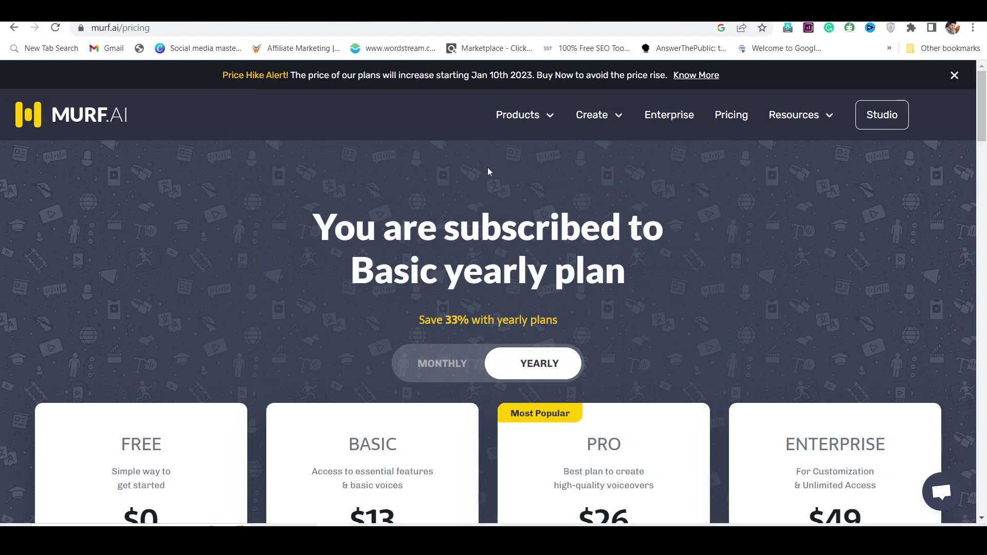
{"action": "scroll", "coordinate": [602, 312], "scroll_direction": "down", "scroll_amount": 2}
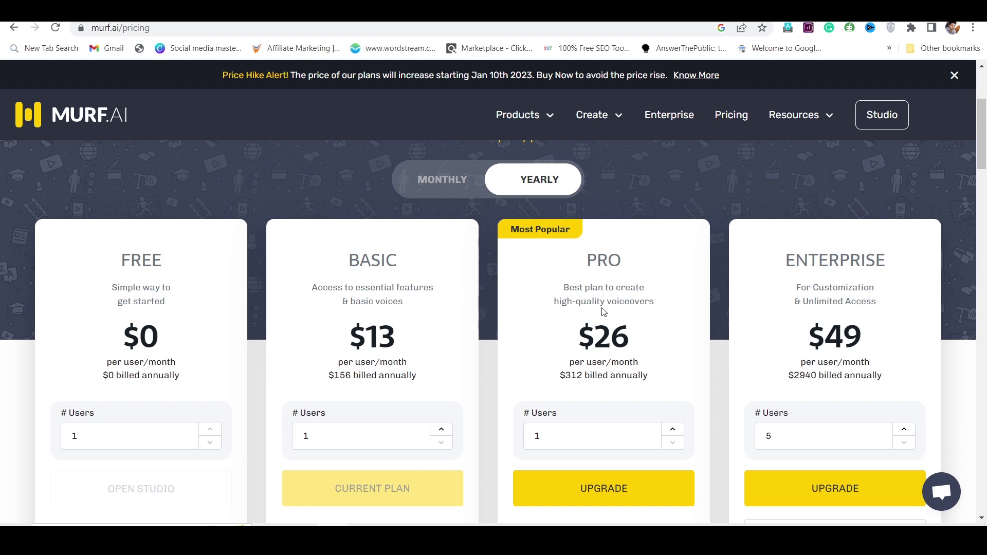
{"action": "scroll", "coordinate": [602, 311], "scroll_direction": "up", "scroll_amount": 2}
{"action": "key", "text": "alt+Left"}
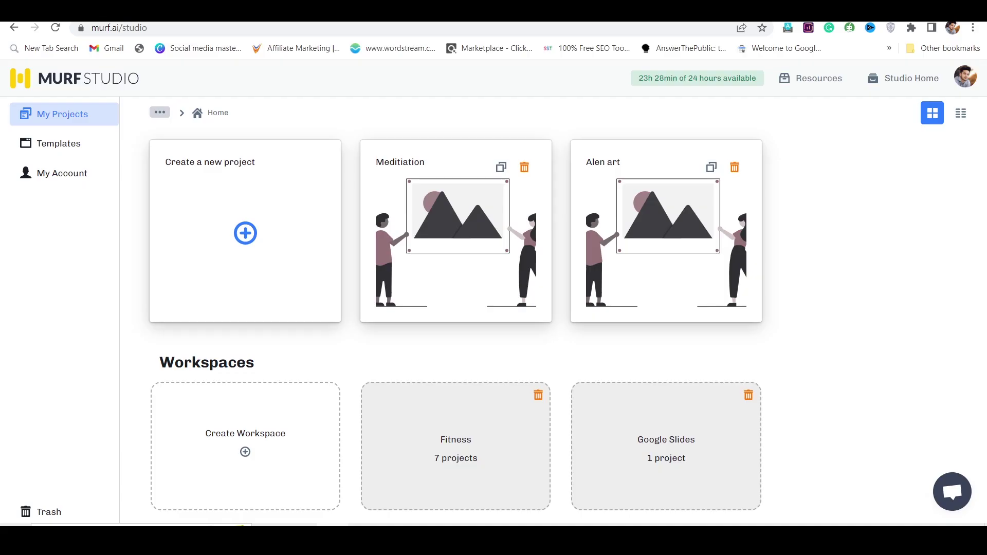
- Create a blank Murf project named 'Meditiate video'
{"action": "left_click", "coordinate": [244, 218]}
{"action": "type", "text": "Meditiate video"}
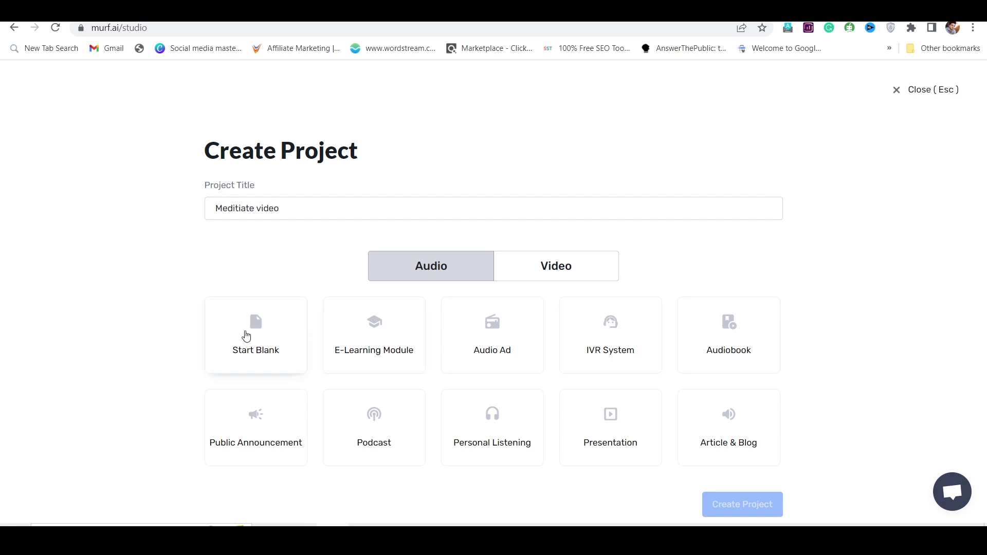
{"action": "left_click", "coordinate": [246, 336]}
{"action": "left_click", "coordinate": [722, 497]}
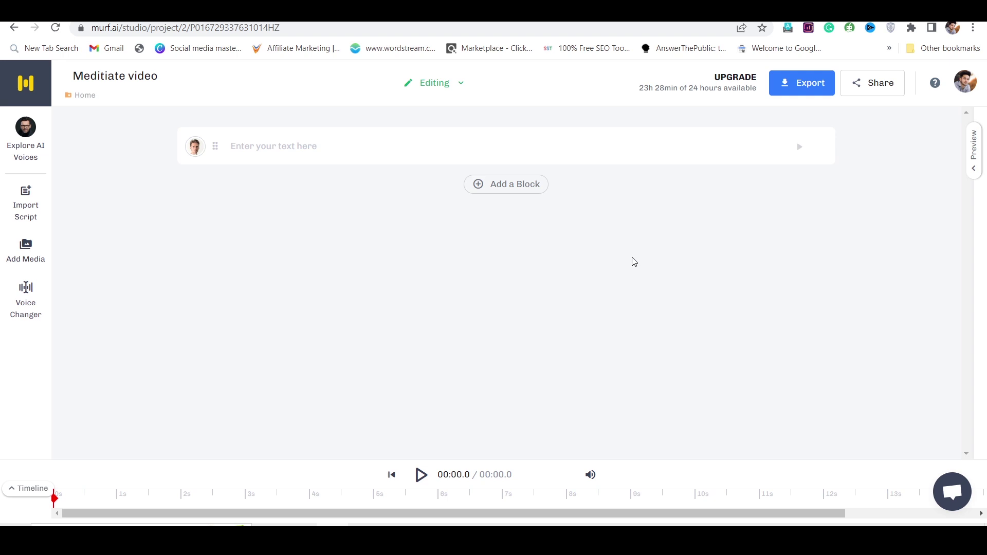
- Paste the opening of the Google Docs meditation script and split it into sentence blocks
{"action": "key", "text": "ctrl+Tab"}
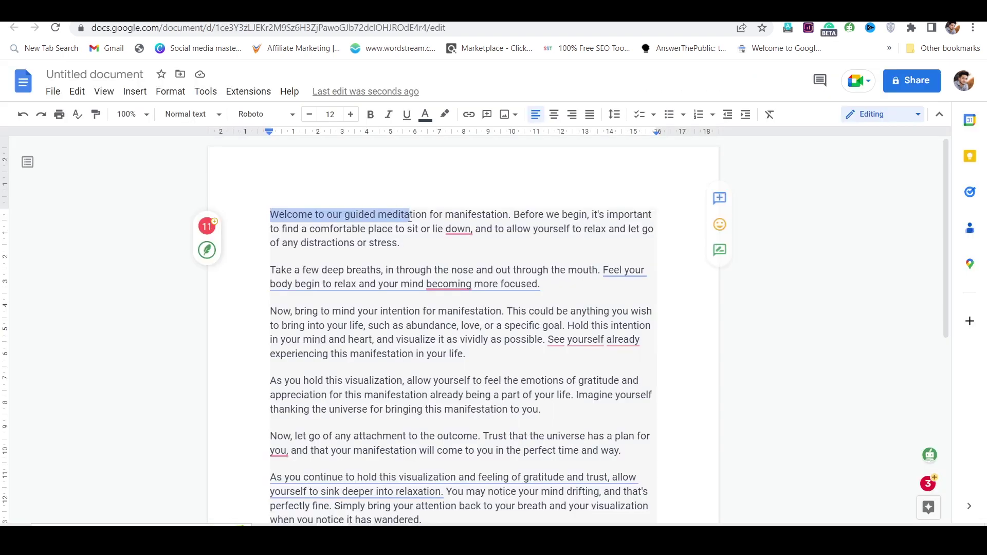
{"action": "left_click_drag", "start_coordinate": [410, 218], "coordinate": [590, 280]}
{"action": "key", "text": "ctrl+c"}
{"action": "key", "text": "ctrl+Tab"}
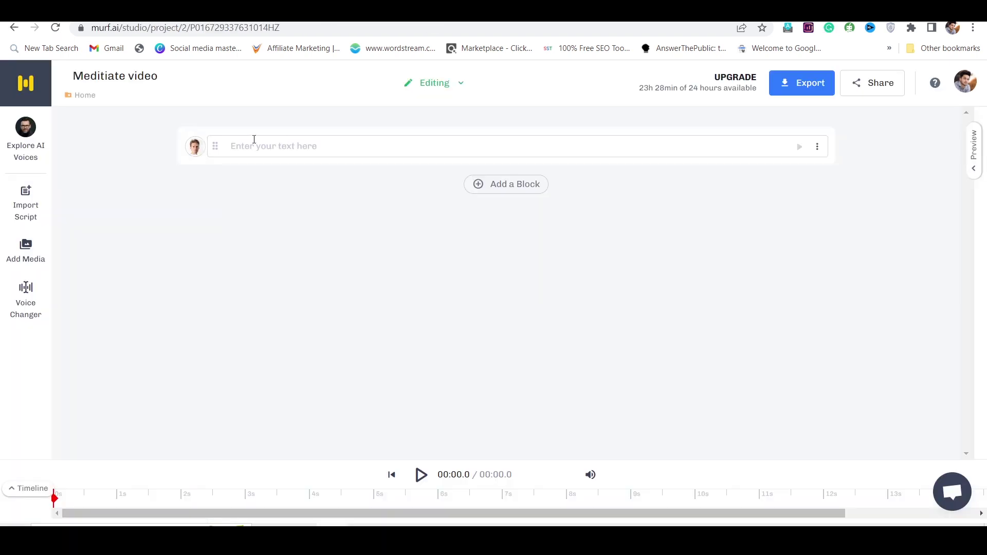
{"action": "left_click", "coordinate": [239, 143]}
{"action": "key", "text": "ctrl+v"}
{"action": "left_click", "coordinate": [291, 440]}
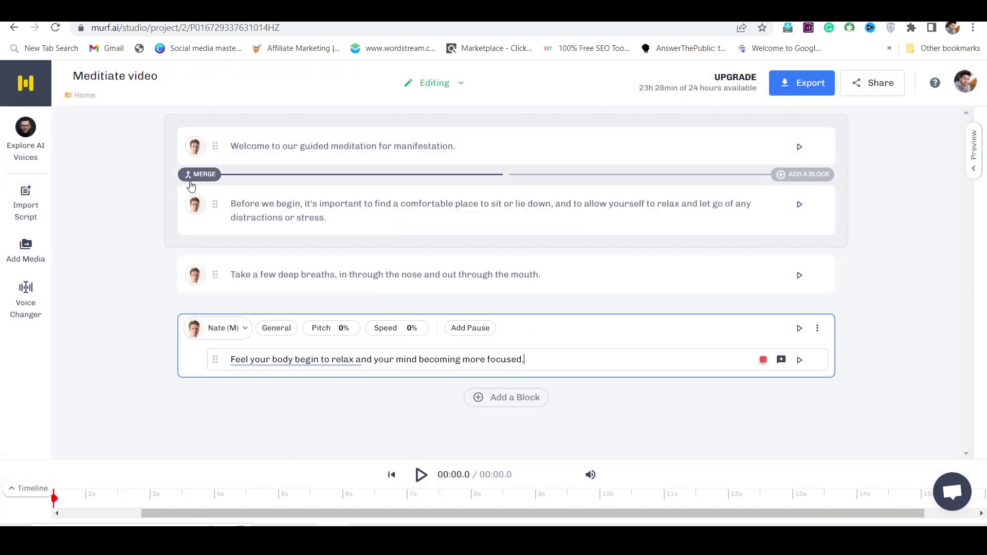
- Preview the Claire (F) voice and apply it to the entire project
{"action": "left_click", "coordinate": [34, 137]}
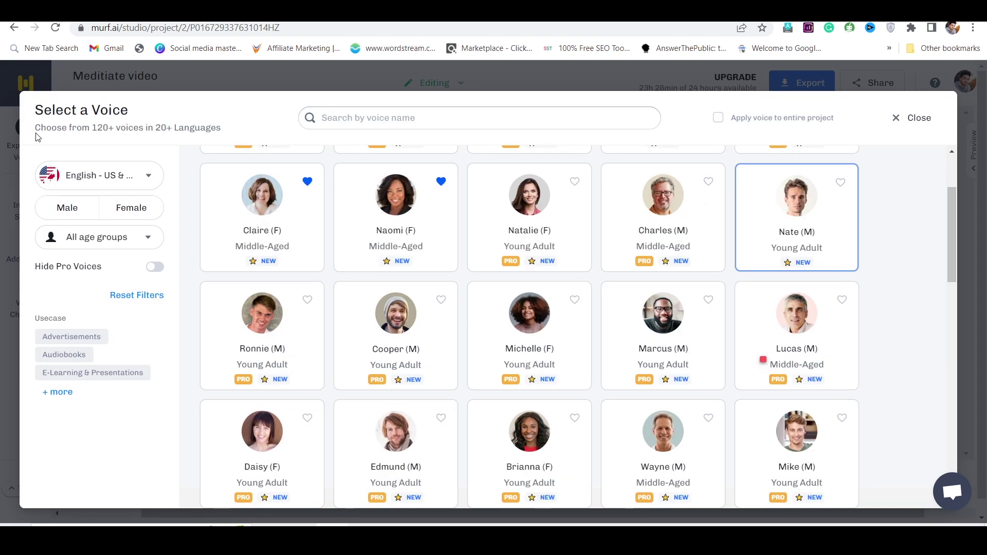
{"action": "scroll", "coordinate": [209, 236], "scroll_direction": "up", "scroll_amount": 1}
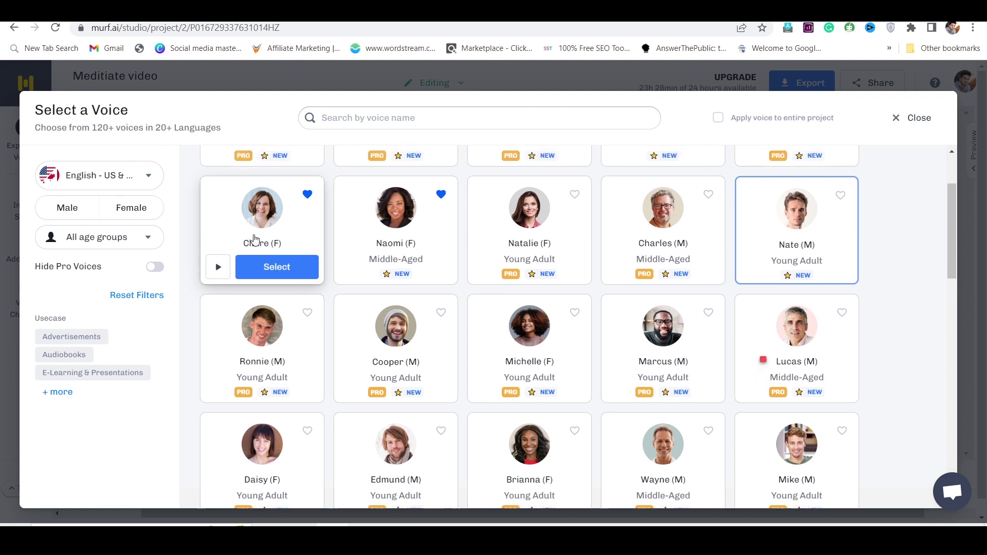
{"action": "left_click", "coordinate": [217, 279]}
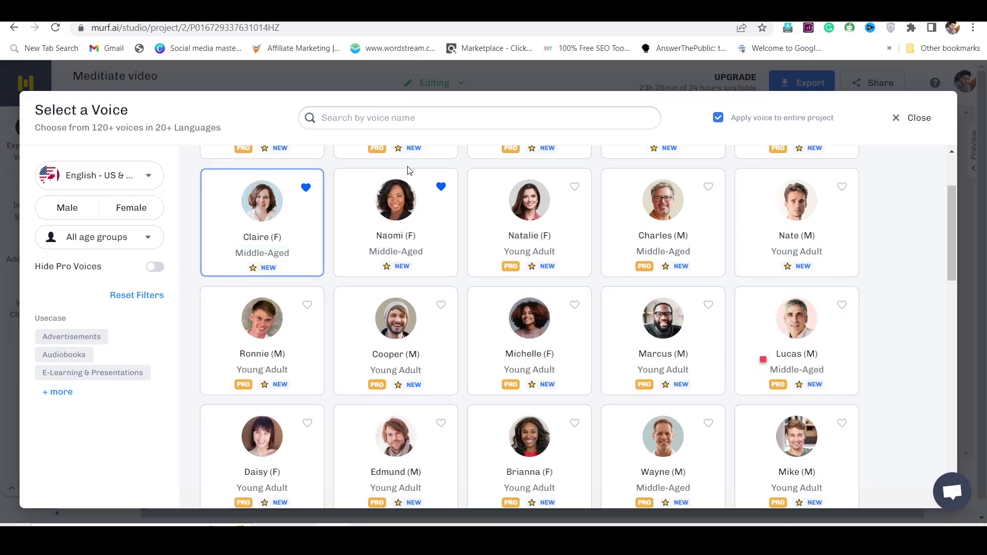
{"action": "left_click", "coordinate": [281, 258]}
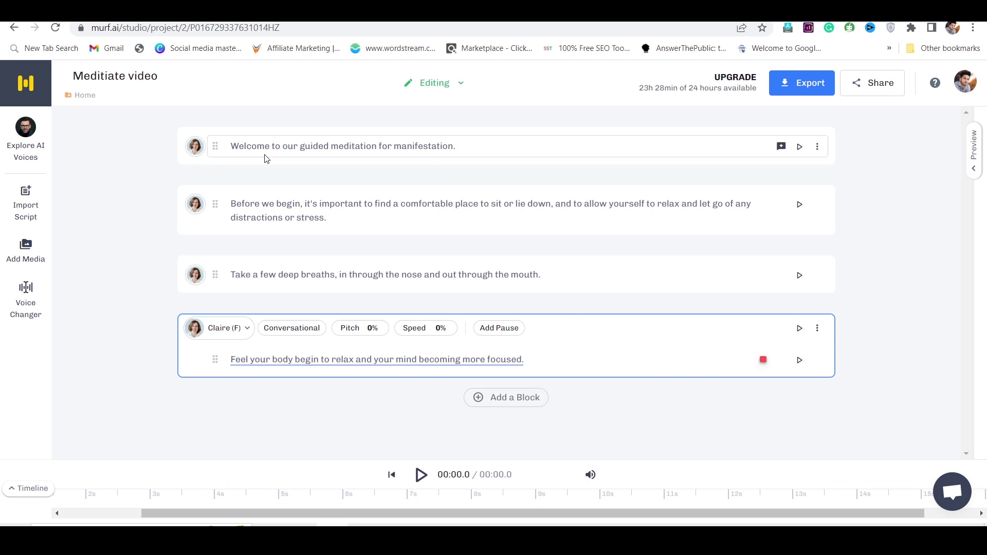
- Give block 1 the Luxury voice style, pitch -10% and speed -20%
{"action": "left_click", "coordinate": [275, 145]}
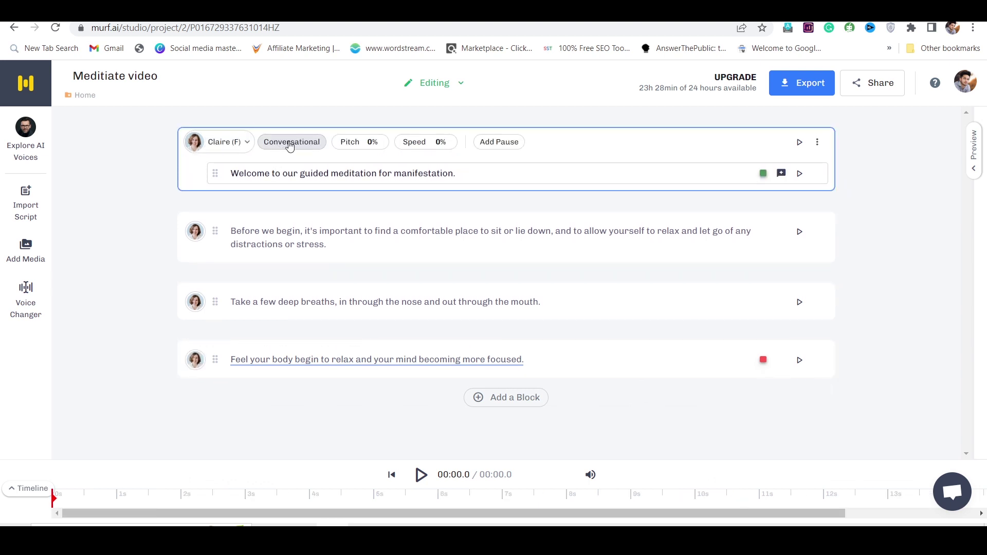
{"action": "left_click", "coordinate": [290, 145]}
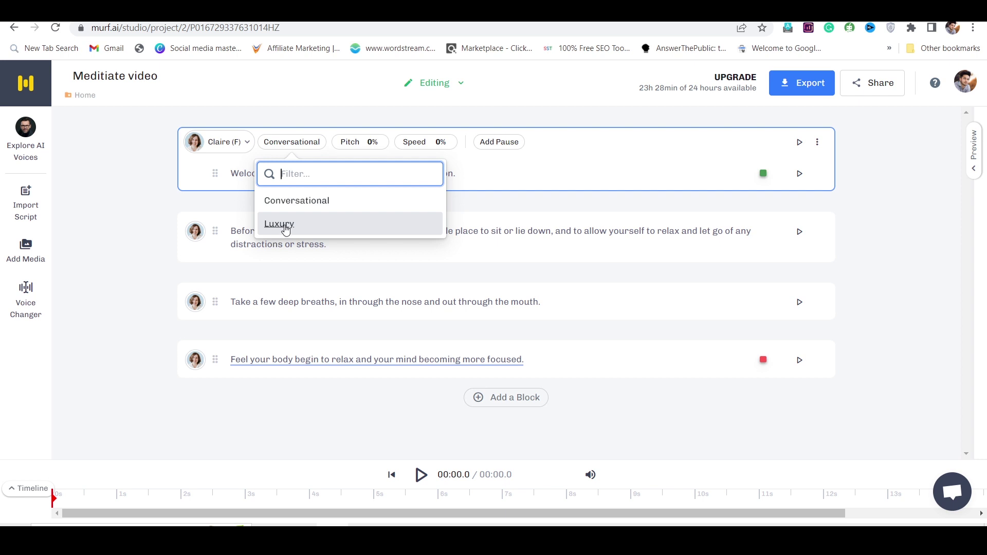
{"action": "left_click", "coordinate": [284, 226]}
{"action": "left_click", "coordinate": [333, 145]}
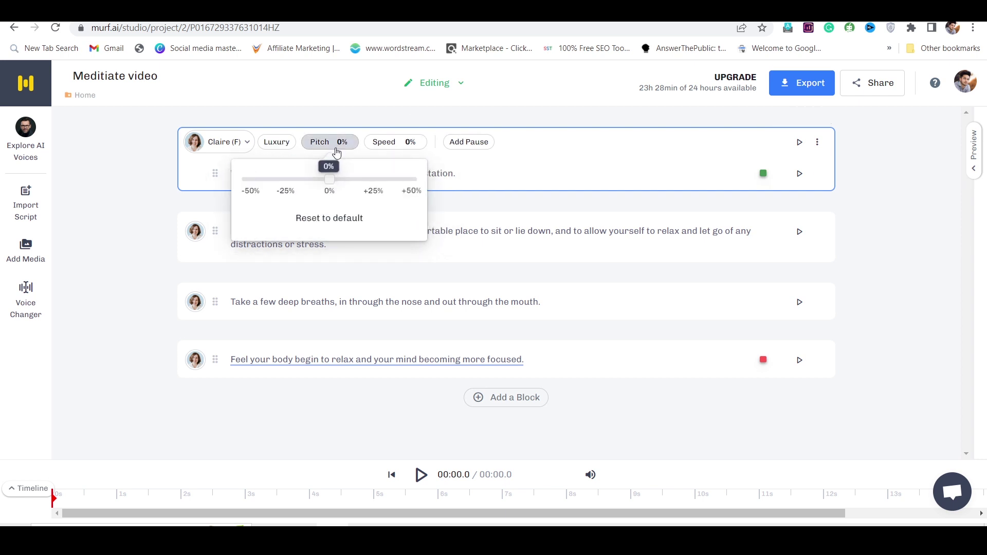
{"action": "left_click_drag", "start_coordinate": [330, 179], "coordinate": [315, 179]}
{"action": "left_click", "coordinate": [388, 144]}
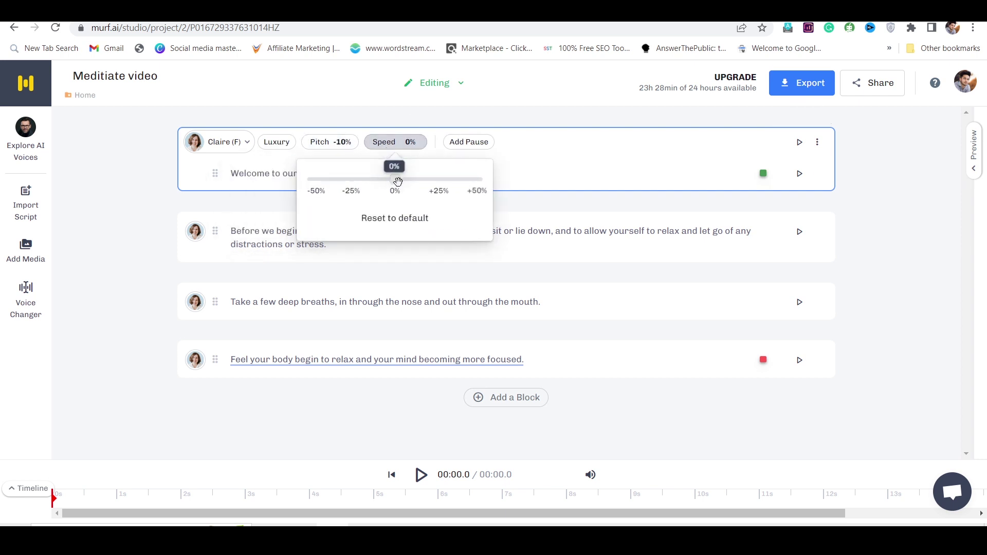
{"action": "left_click_drag", "start_coordinate": [395, 179], "coordinate": [359, 181]}
{"action": "mouse_move", "coordinate": [488, 250]}
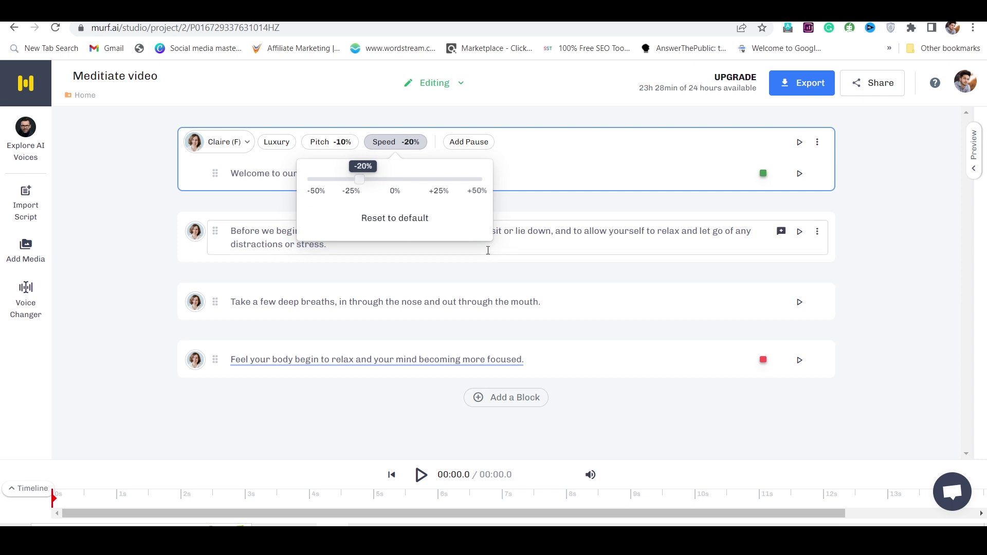
- Apply block 1's voice settings to every block in the project
{"action": "left_click", "coordinate": [816, 142]}
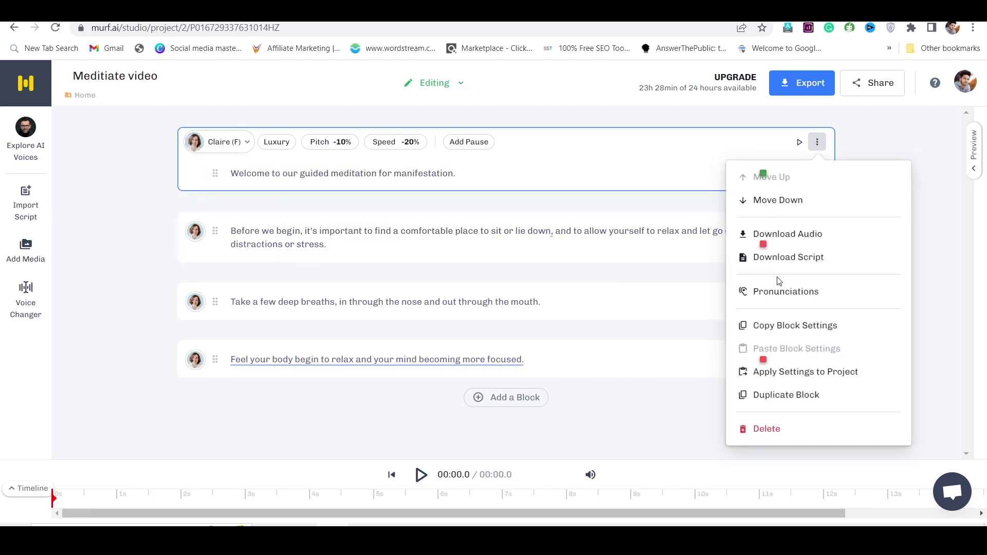
{"action": "left_click", "coordinate": [794, 373]}
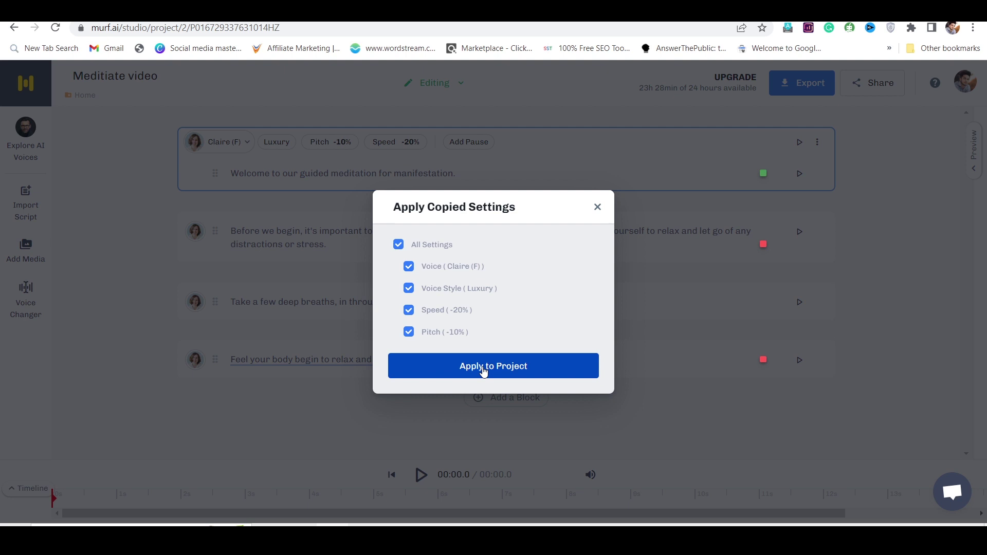
{"action": "left_click", "coordinate": [465, 372]}
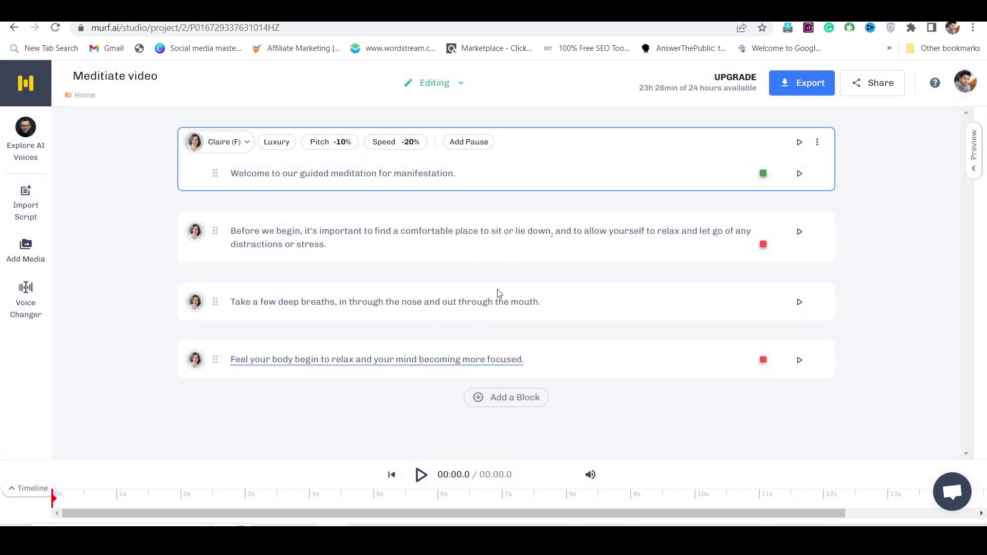
- Add weak pauses after the welcome sentence, 'lie down' and 'stress.'
{"action": "left_click", "coordinate": [468, 140]}
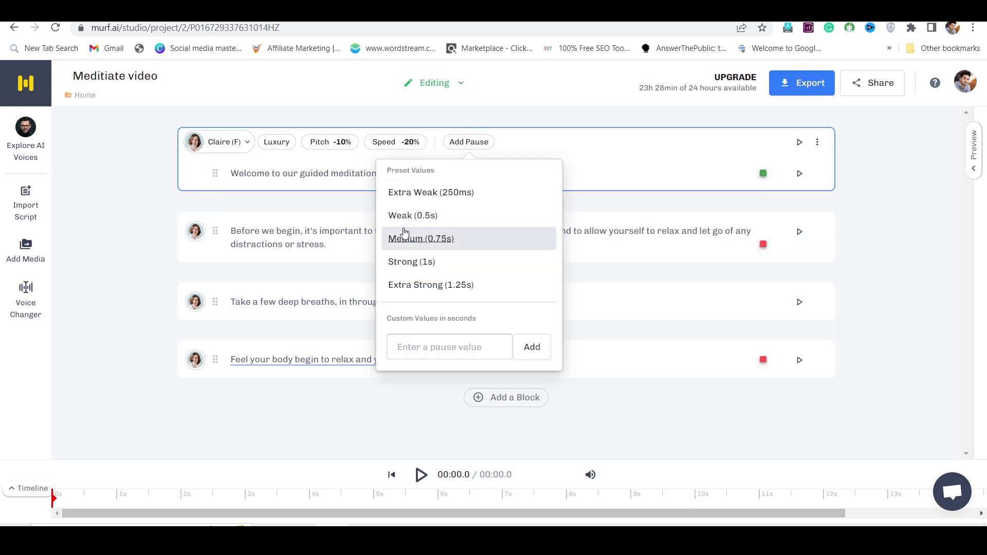
{"action": "left_click", "coordinate": [406, 213]}
{"action": "left_click", "coordinate": [552, 231]}
{"action": "left_click", "coordinate": [468, 199]}
{"action": "left_click", "coordinate": [410, 269]}
{"action": "left_click", "coordinate": [467, 199]}
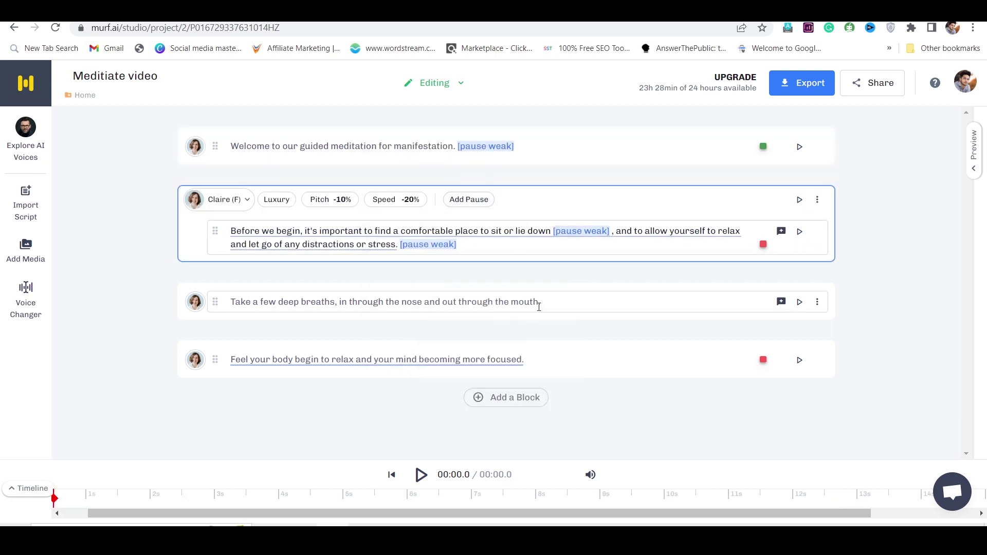
- In block three, add an extra-weak pause after 'the nose' and a weak pause after 'the mouth.'
{"action": "left_click", "coordinate": [420, 302]}
{"action": "left_click", "coordinate": [468, 269]}
{"action": "left_click", "coordinate": [419, 341]}
{"action": "left_click", "coordinate": [421, 360]}
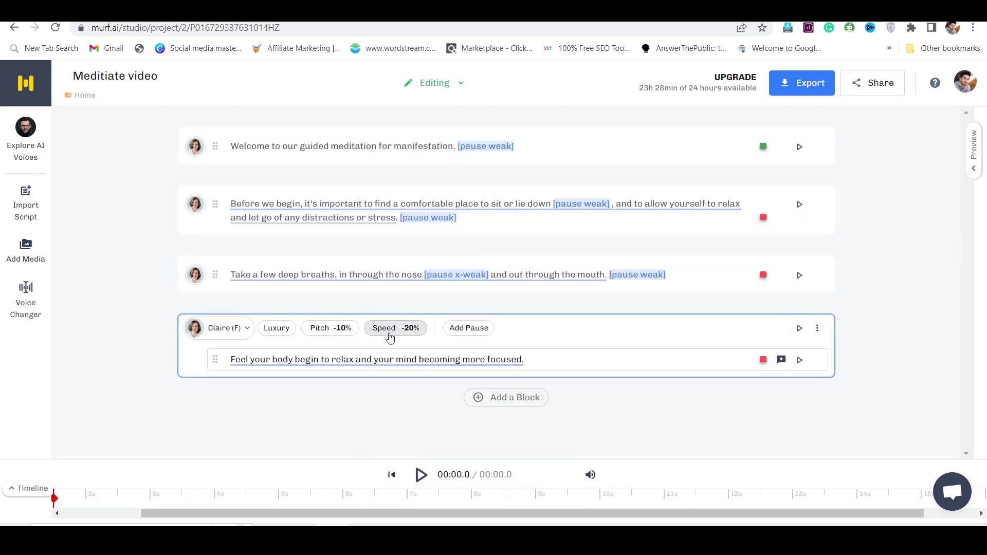
{"action": "left_click", "coordinate": [469, 328]}
- Add a weak pause after 'relax' and an extra-weak pause at the end, then preview the voiceover
{"action": "left_click", "coordinate": [415, 148]}
{"action": "left_click", "coordinate": [524, 360]}
{"action": "left_click", "coordinate": [468, 328]}
{"action": "left_click", "coordinate": [446, 132]}
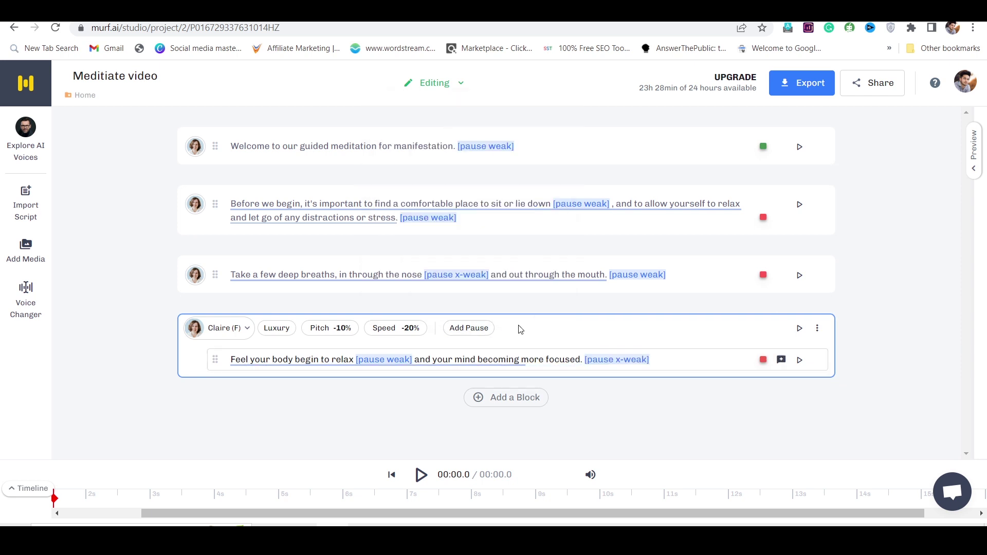
{"action": "left_click", "coordinate": [422, 474]}
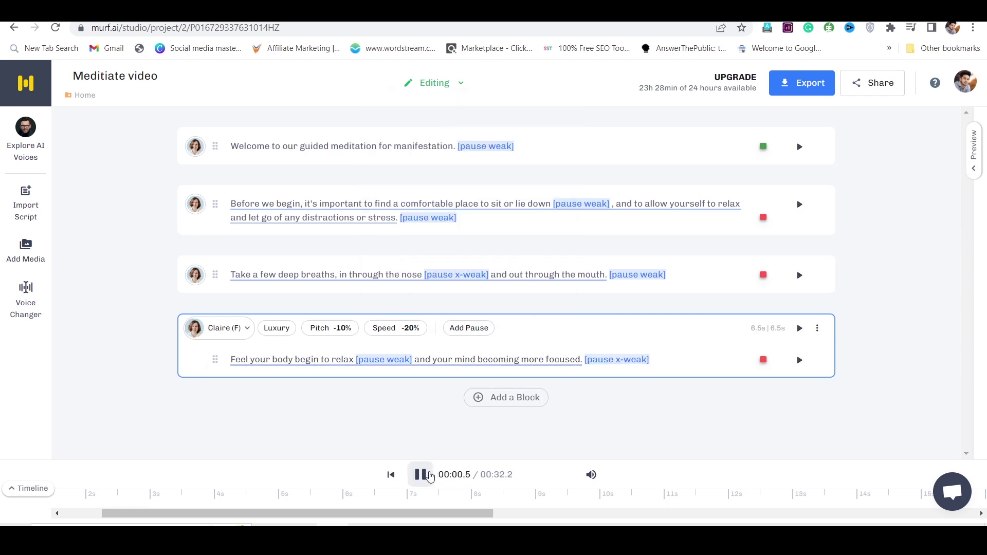
{"action": "left_click", "coordinate": [658, 447]}
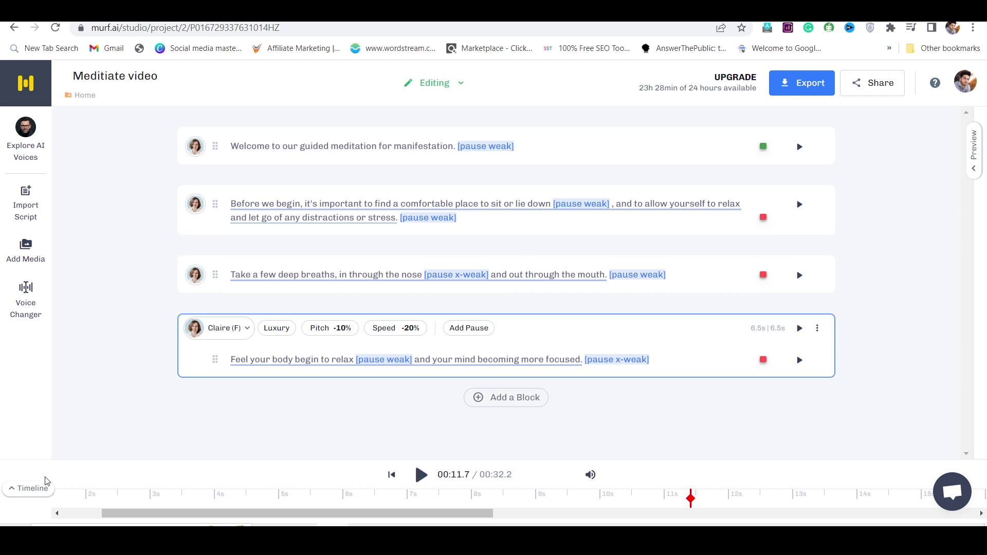
- Put 'The Inner Sound' from My Uploads on the timeline's music track
{"action": "left_click", "coordinate": [31, 488]}
{"action": "scroll", "coordinate": [44, 438], "scroll_direction": "left", "scroll_amount": 2}
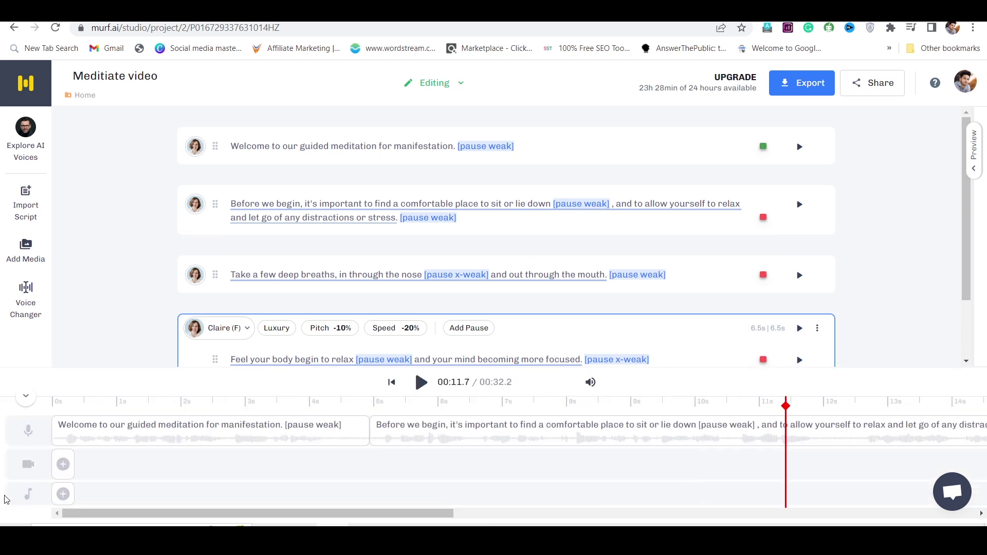
{"action": "left_click", "coordinate": [62, 494]}
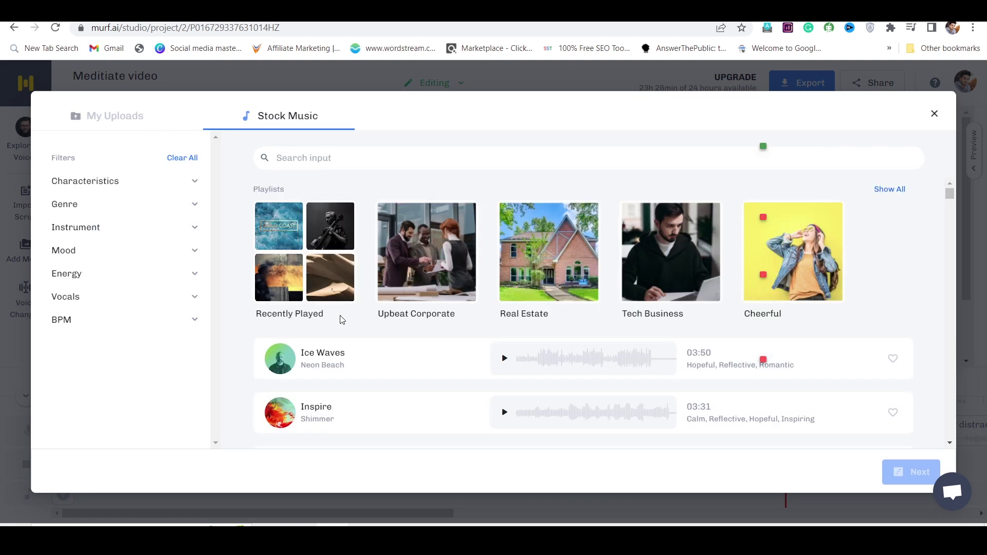
{"action": "scroll", "coordinate": [340, 319], "scroll_direction": "down", "scroll_amount": 2}
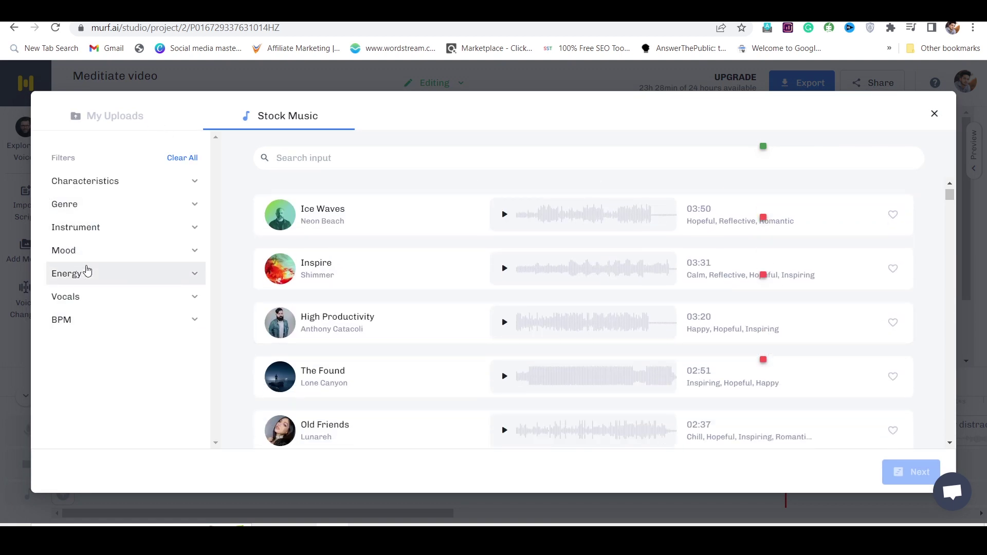
{"action": "left_click", "coordinate": [121, 124]}
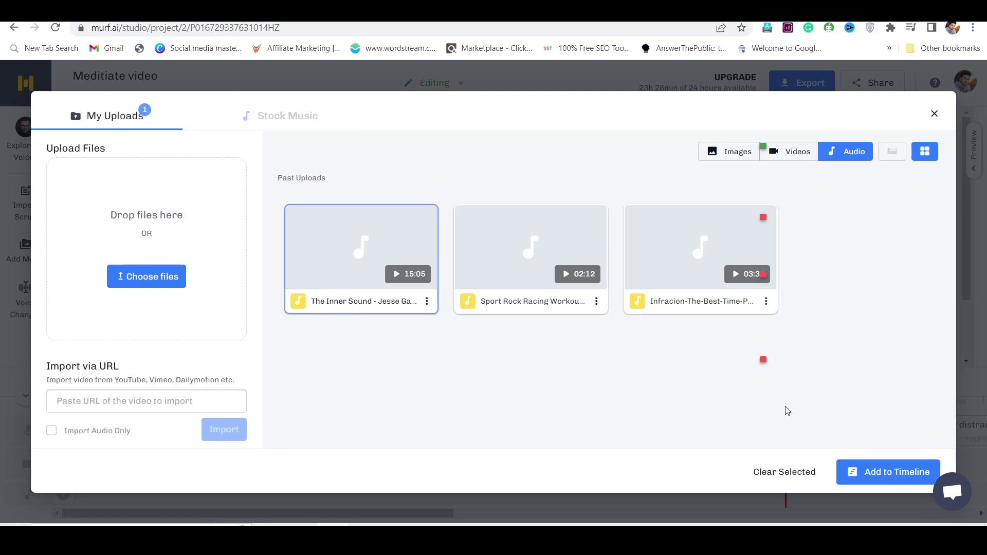
{"action": "left_click", "coordinate": [355, 234]}
{"action": "left_click", "coordinate": [355, 234]}
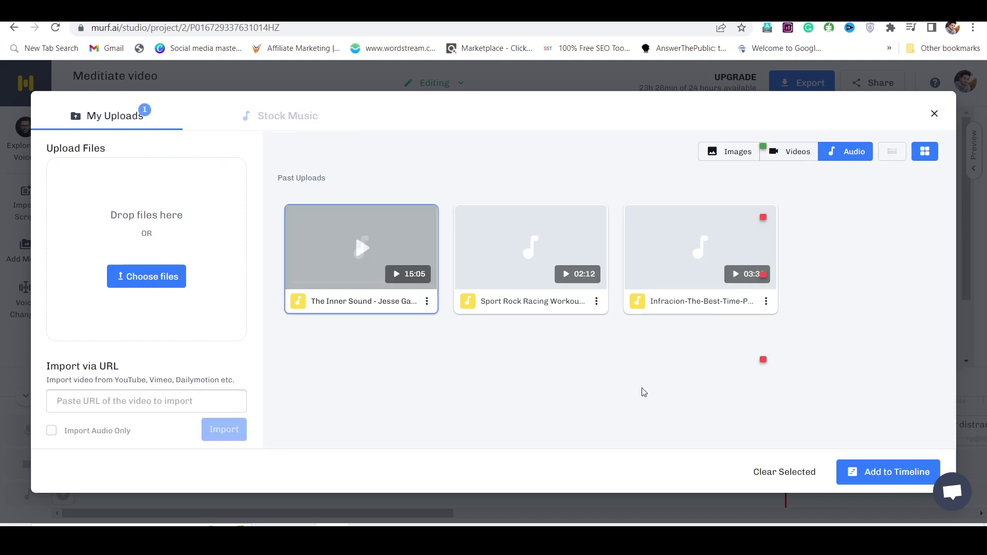
{"action": "left_click", "coordinate": [870, 480]}
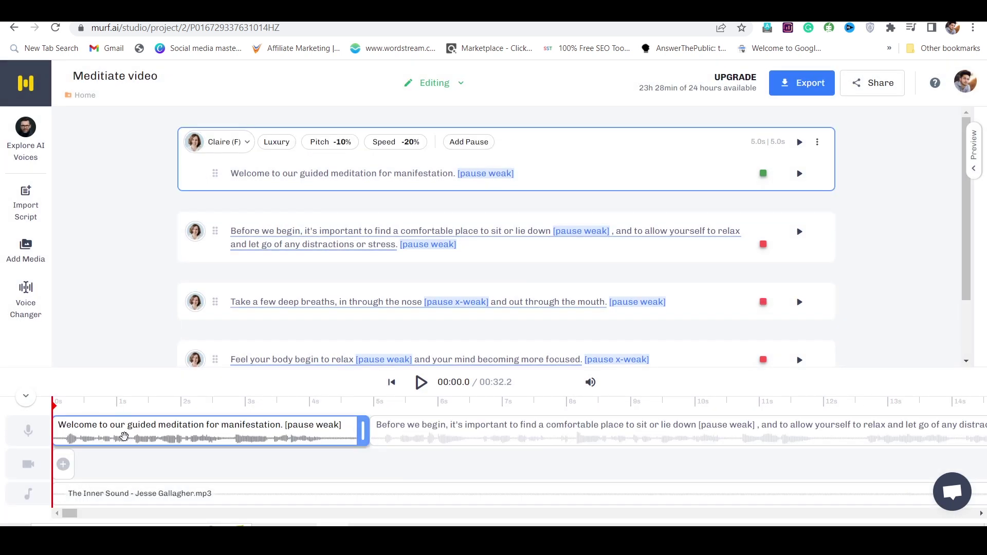
- Set auto ducking to Medium and play the voiceover with background music
{"action": "left_click", "coordinate": [590, 382]}
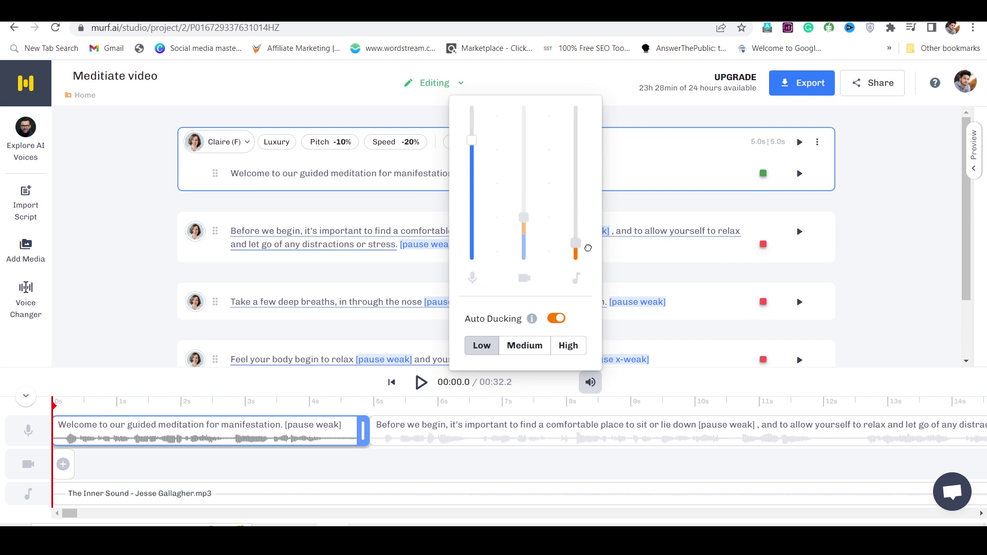
{"action": "left_click", "coordinate": [532, 348]}
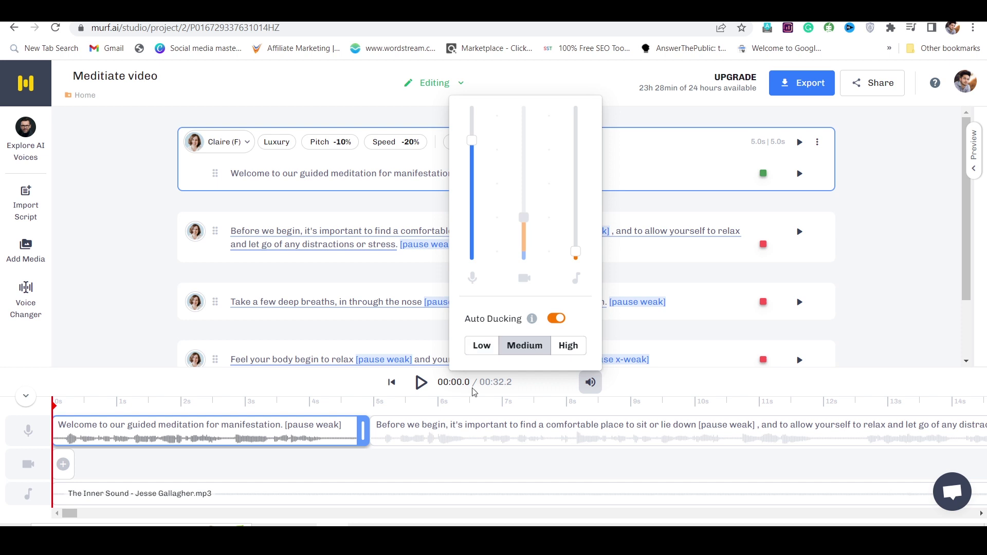
{"action": "left_click", "coordinate": [422, 384]}
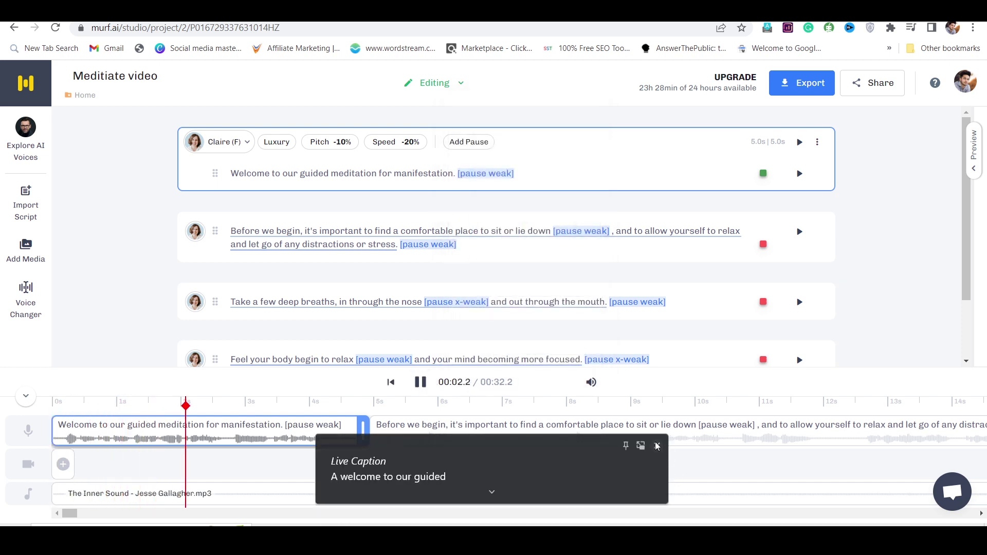
{"action": "left_click", "coordinate": [656, 446]}
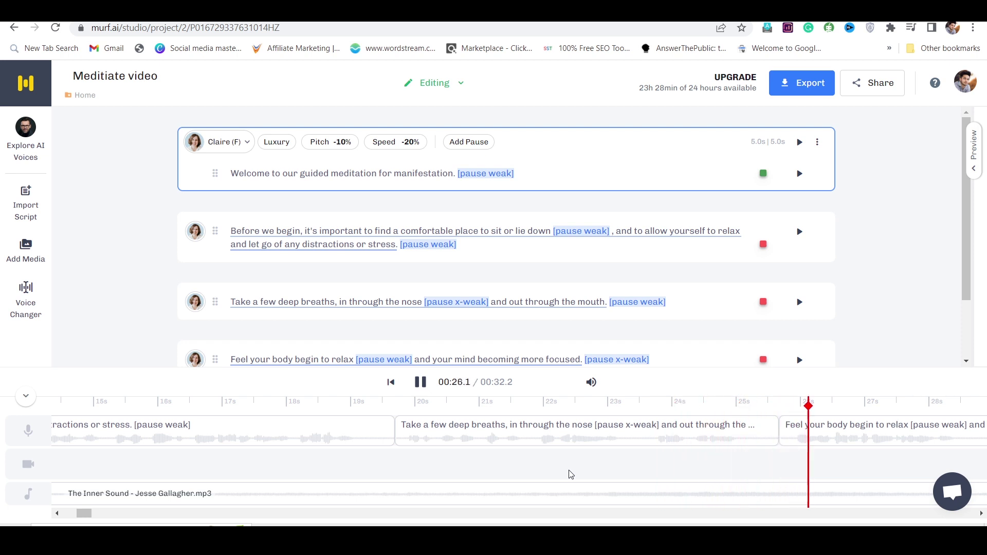
- Stop playback and export Voice + Music as a single medium-quality MP3
{"action": "left_click", "coordinate": [409, 382]}
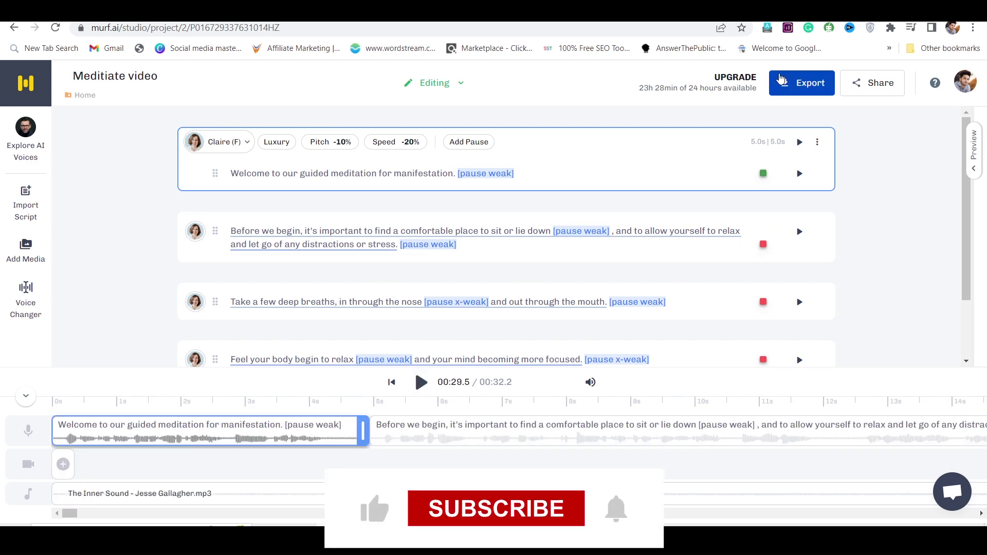
{"action": "left_click", "coordinate": [802, 82]}
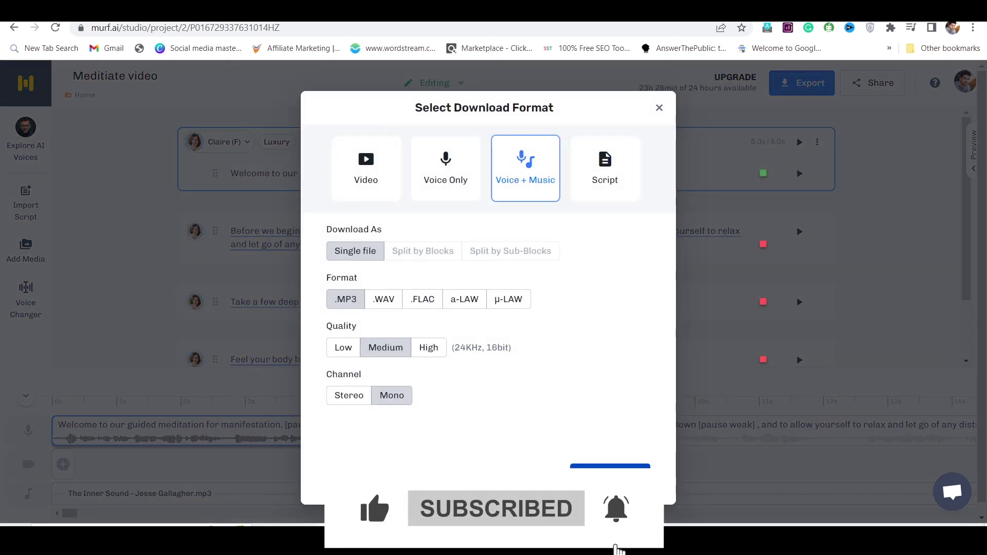
{"action": "left_click", "coordinate": [606, 472]}
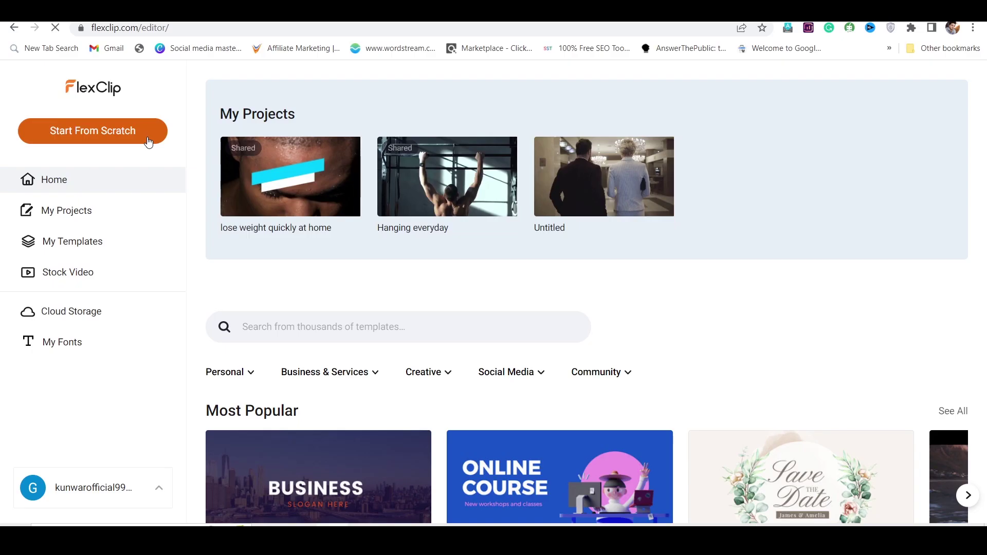
- Start a 16:9 FlexClip project and add a 30-second meditation clip as Scene 01
{"action": "left_click", "coordinate": [149, 142]}
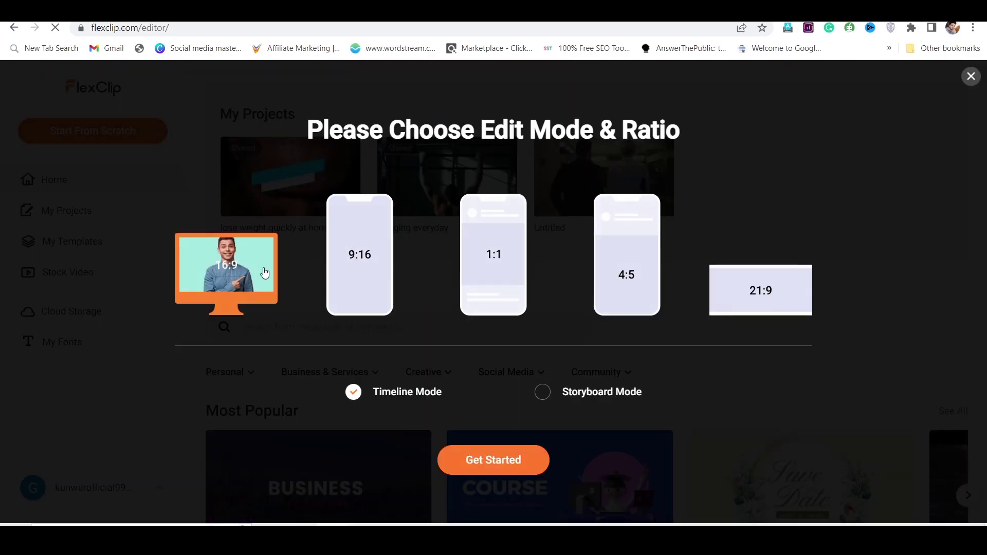
{"action": "left_click", "coordinate": [498, 461]}
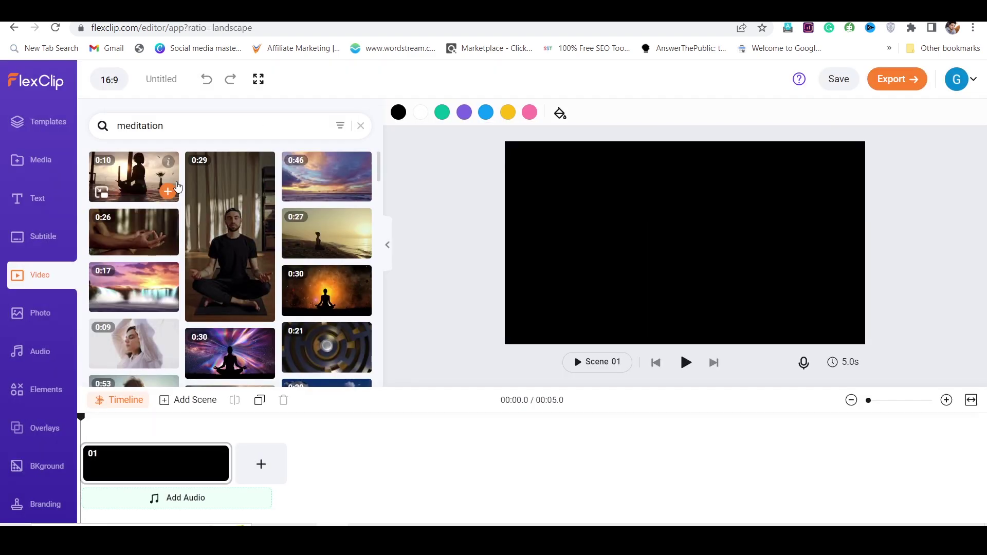
{"action": "scroll", "coordinate": [269, 261], "scroll_direction": "down", "scroll_amount": 3}
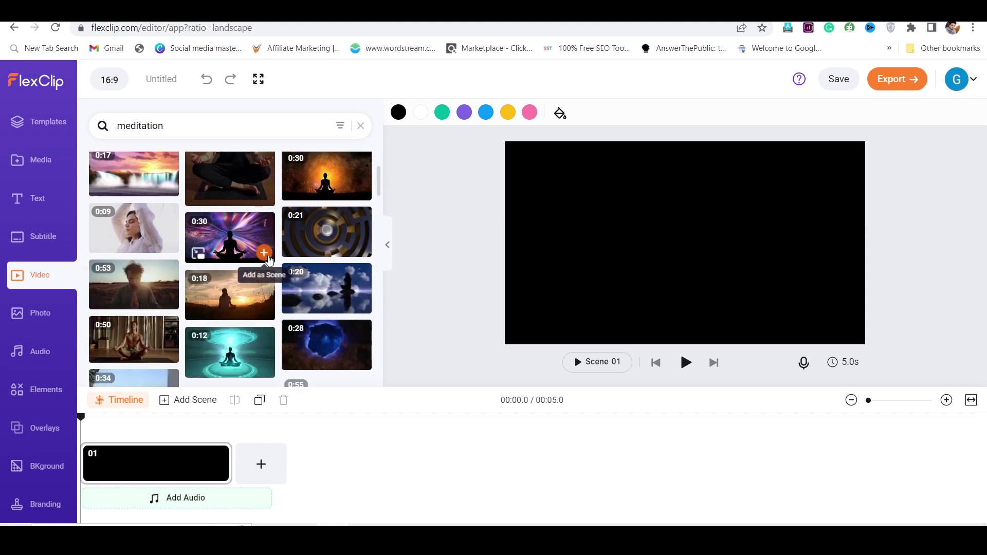
{"action": "scroll", "coordinate": [239, 243], "scroll_direction": "down", "scroll_amount": 3}
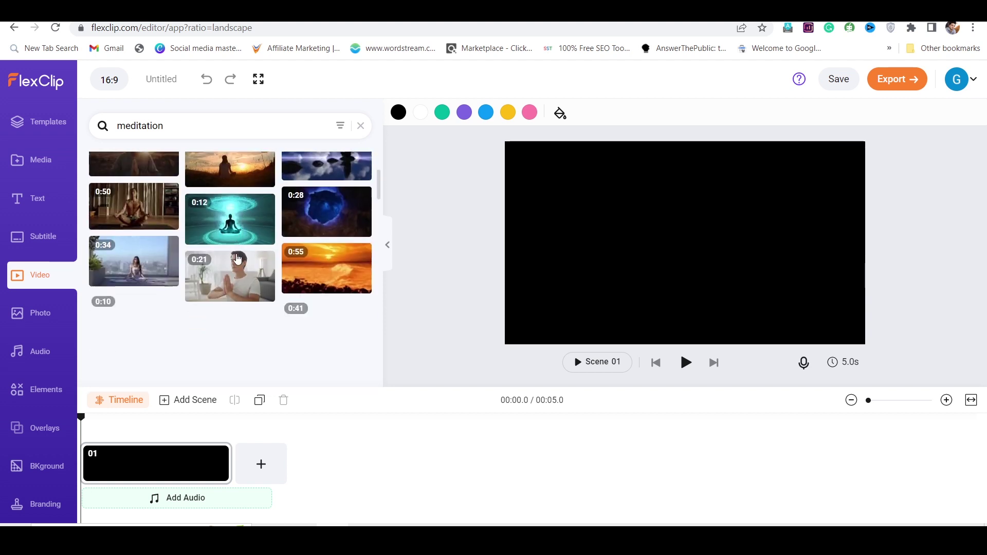
{"action": "left_click", "coordinate": [264, 225]}
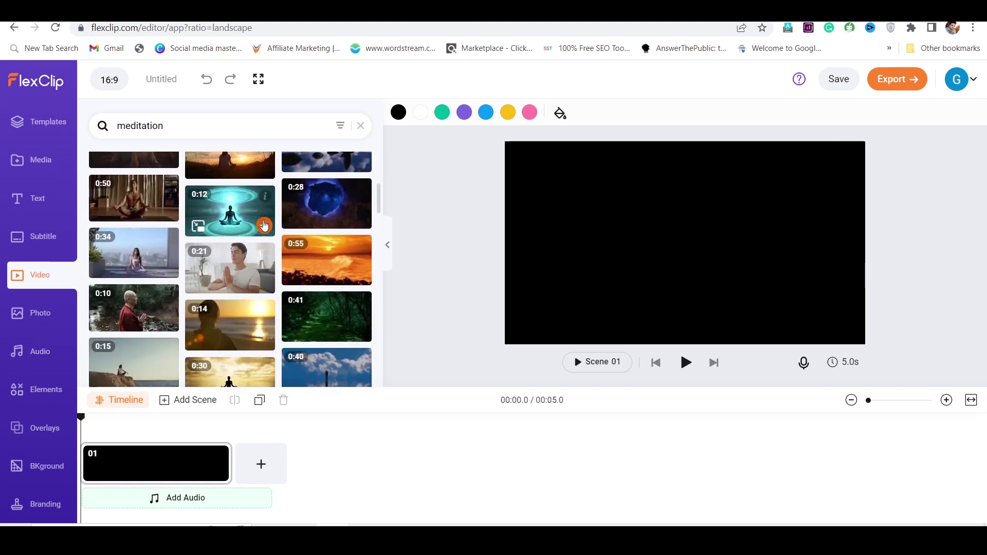
{"action": "scroll", "coordinate": [221, 308], "scroll_direction": "down", "scroll_amount": 2}
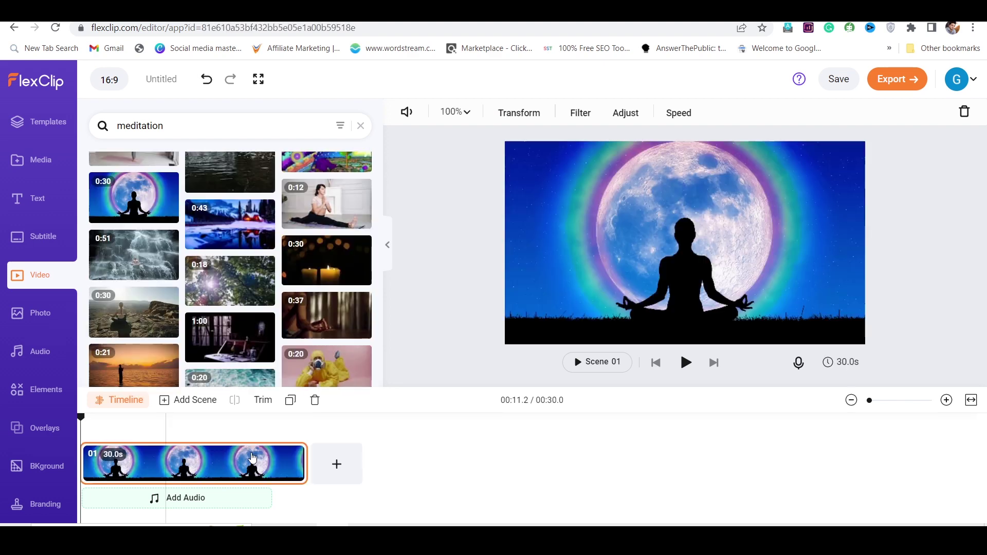
- Import the exported Meditiate voiceover MP3 from the Desktop as audio, then close Chrome's Live Caption panel
{"action": "left_click", "coordinate": [194, 497]}
{"action": "left_click", "coordinate": [463, 260]}
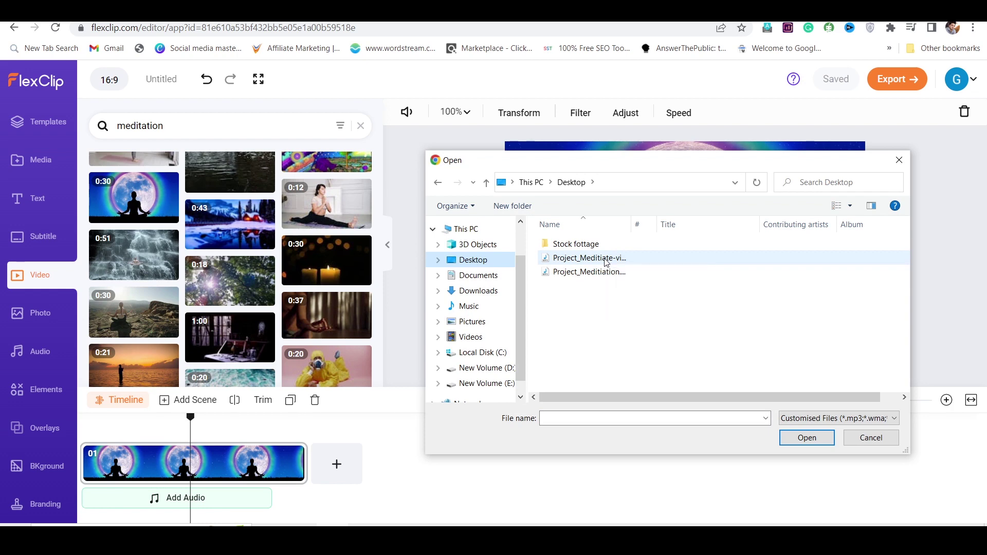
{"action": "double_click", "coordinate": [606, 260]}
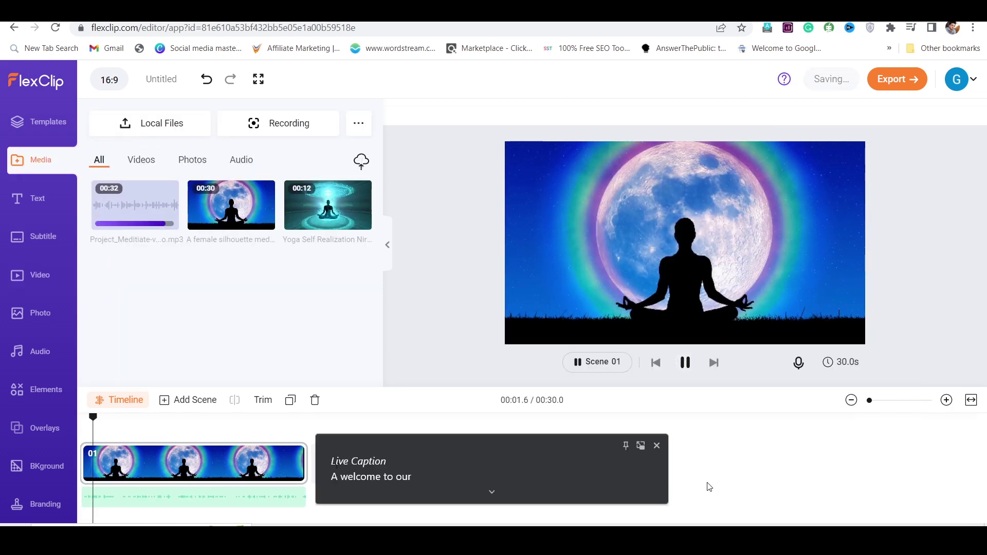
{"action": "left_click", "coordinate": [656, 445]}
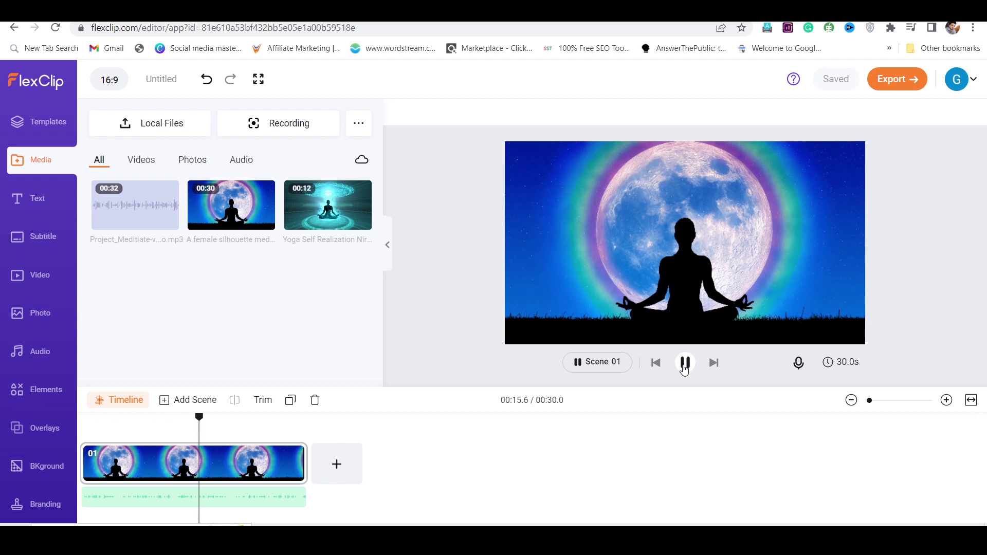
- Pause the preview and duplicate the moon meditation scene 01 twice, creating scenes 02 and 03
{"action": "left_click", "coordinate": [685, 369]}
{"action": "left_click", "coordinate": [268, 461]}
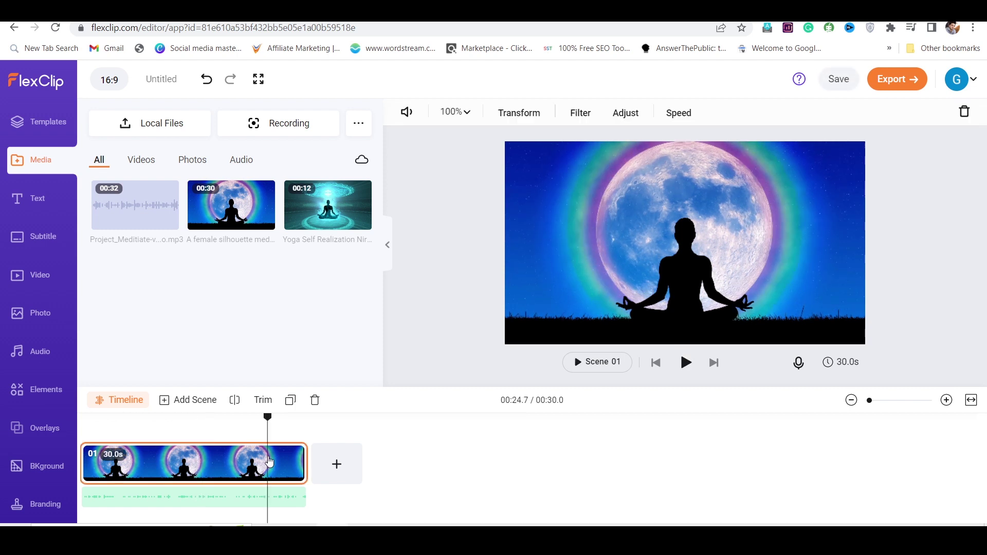
{"action": "left_click", "coordinate": [306, 429]}
{"action": "key", "text": "ctrl+d"}
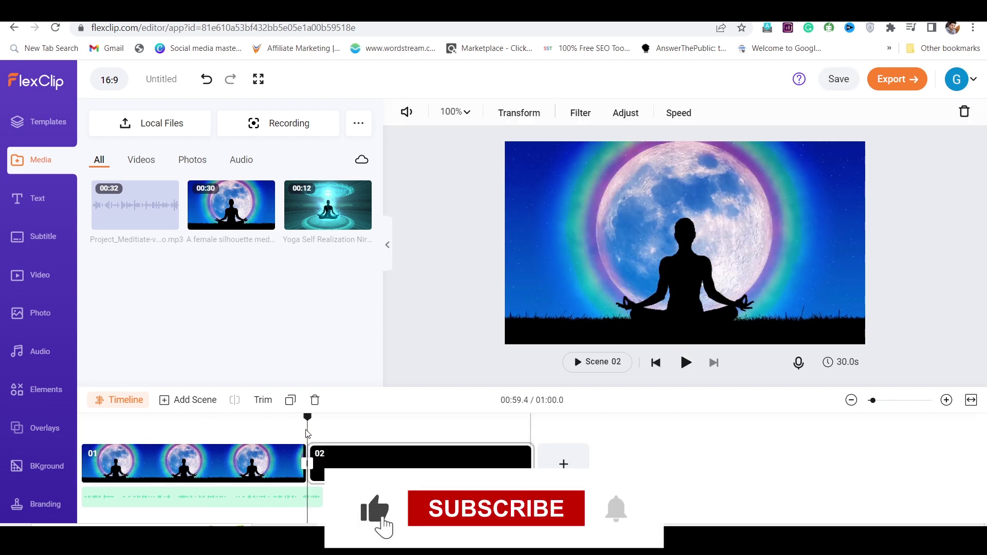
{"action": "key", "text": "ctrl+d"}
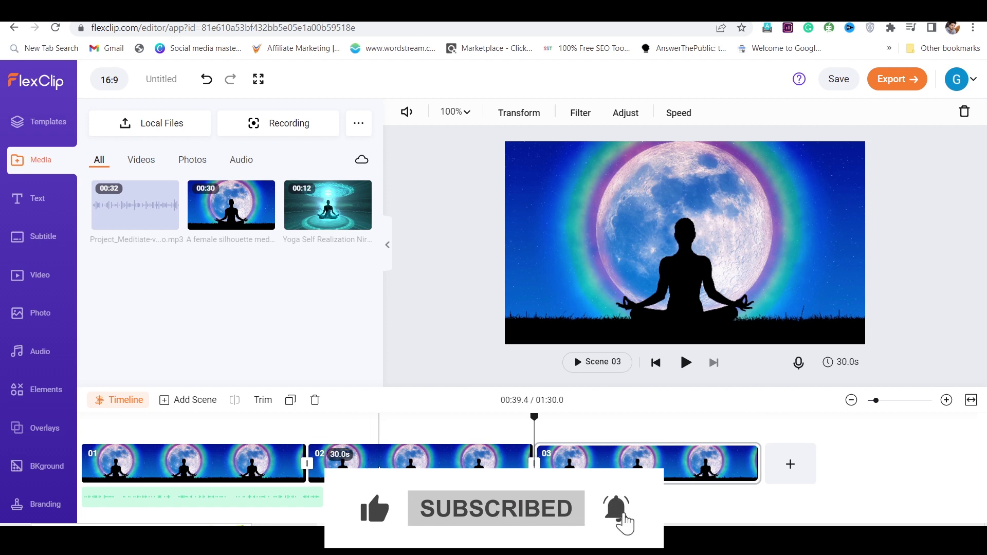
- Preview the 1:30 video briefly from about the one-minute mark, then bring up the export options
{"action": "left_click", "coordinate": [535, 429]}
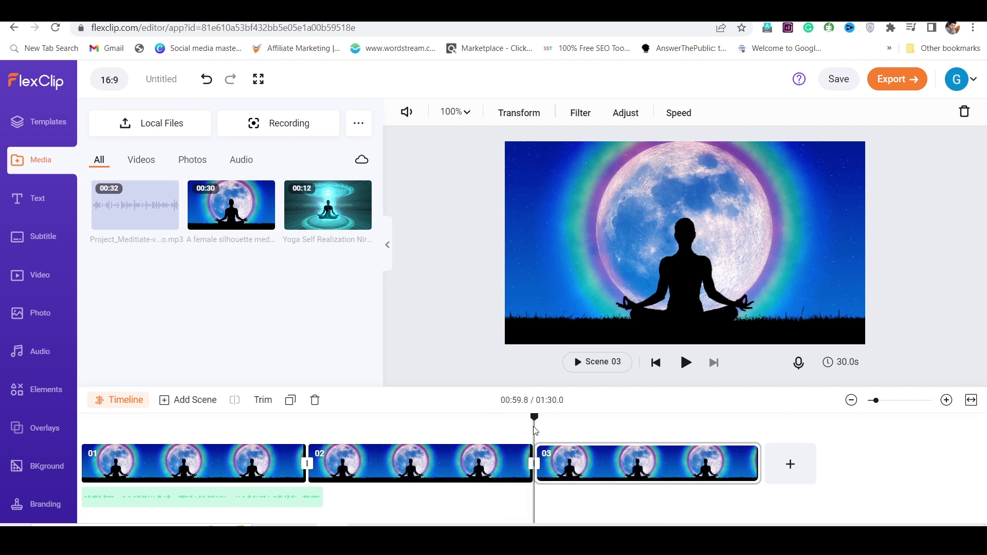
{"action": "left_click", "coordinate": [686, 363]}
{"action": "left_click", "coordinate": [686, 363]}
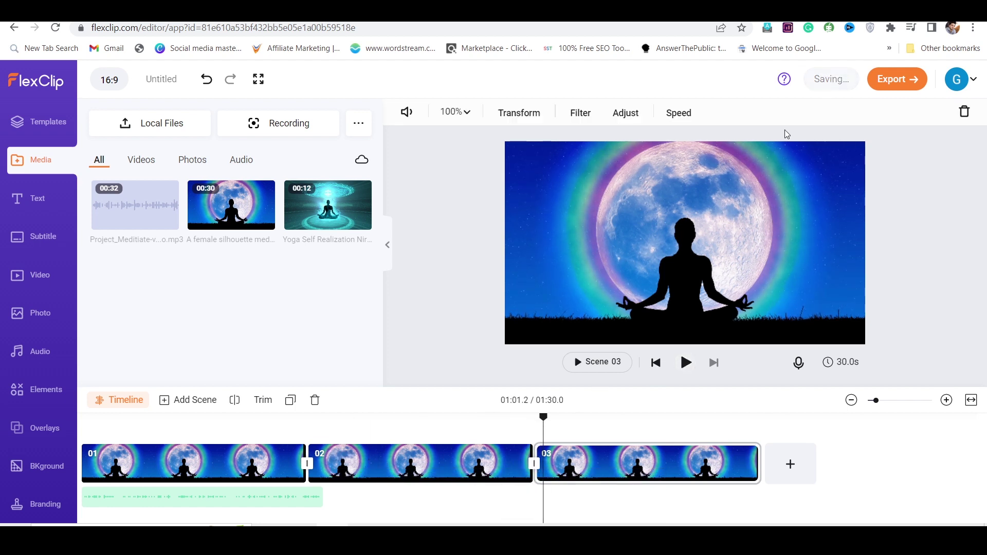
{"action": "left_click", "coordinate": [892, 79]}
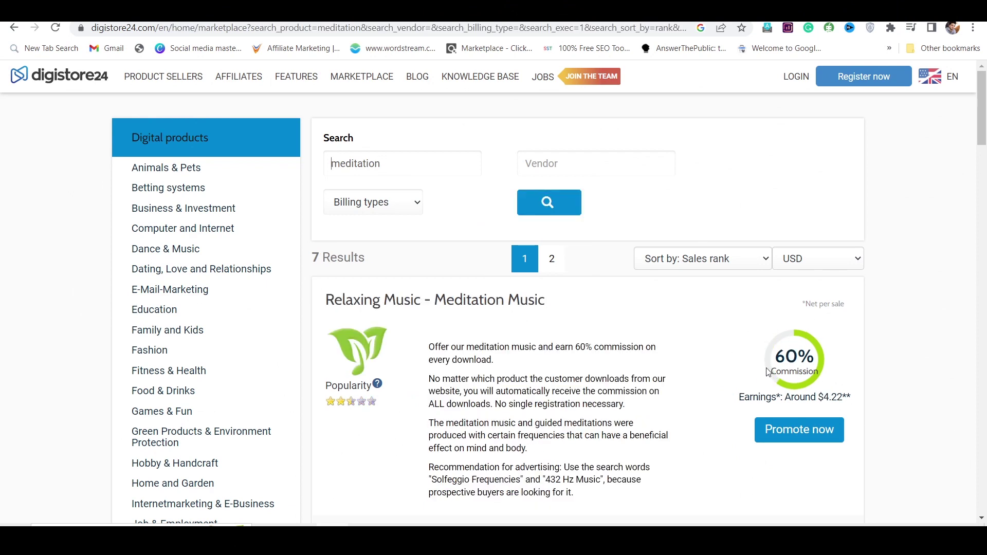
{"action": "scroll", "coordinate": [768, 373], "scroll_direction": "down", "scroll_amount": 1}
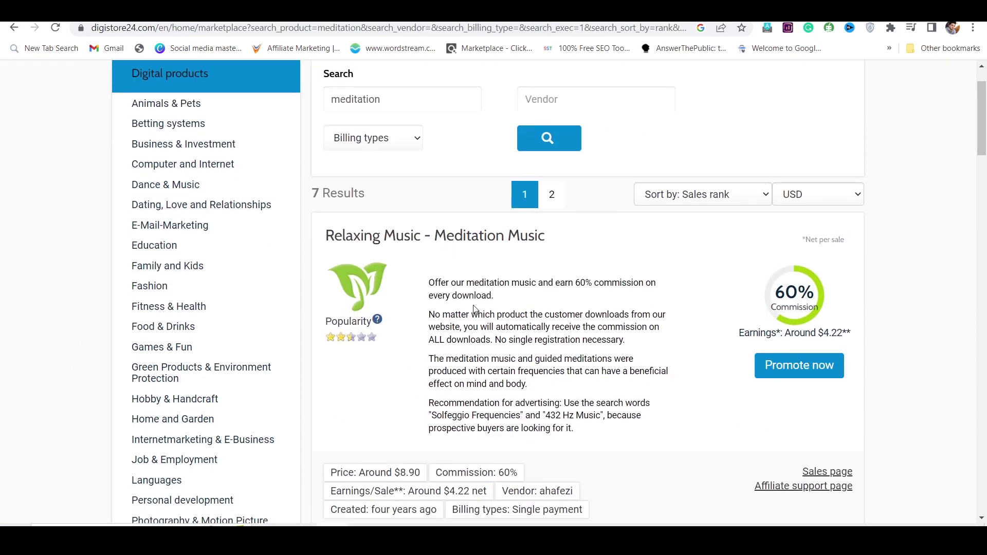
{"action": "scroll", "coordinate": [474, 309], "scroll_direction": "down", "scroll_amount": 4}
{"action": "scroll", "coordinate": [712, 225], "scroll_direction": "down", "scroll_amount": 2}
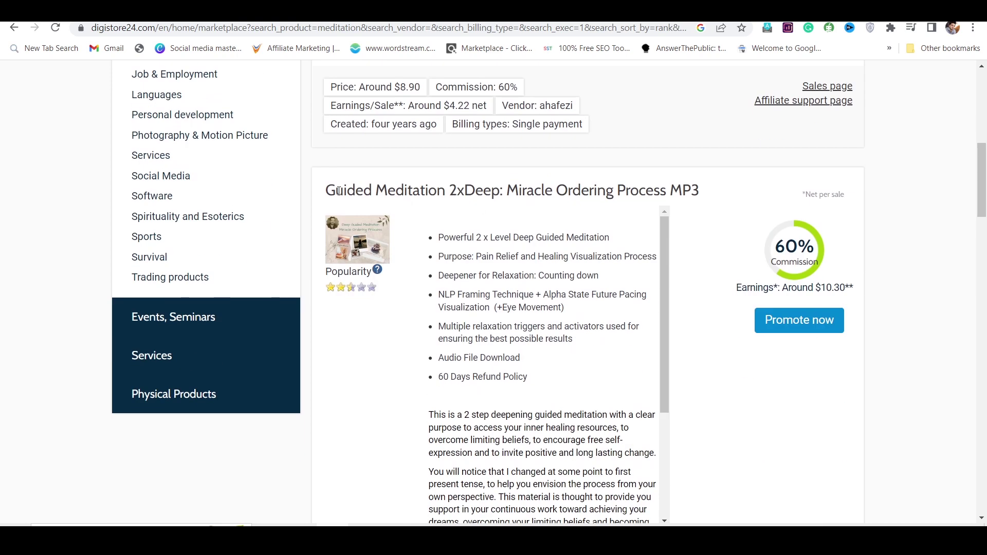
{"action": "left_click_drag", "start_coordinate": [339, 190], "coordinate": [504, 191]}
- Deselect the highlighted product title text on the Digistore24 meditation results page
{"action": "left_click", "coordinate": [833, 278]}
{"action": "scroll", "coordinate": [831, 290], "scroll_direction": "down", "scroll_amount": 3}
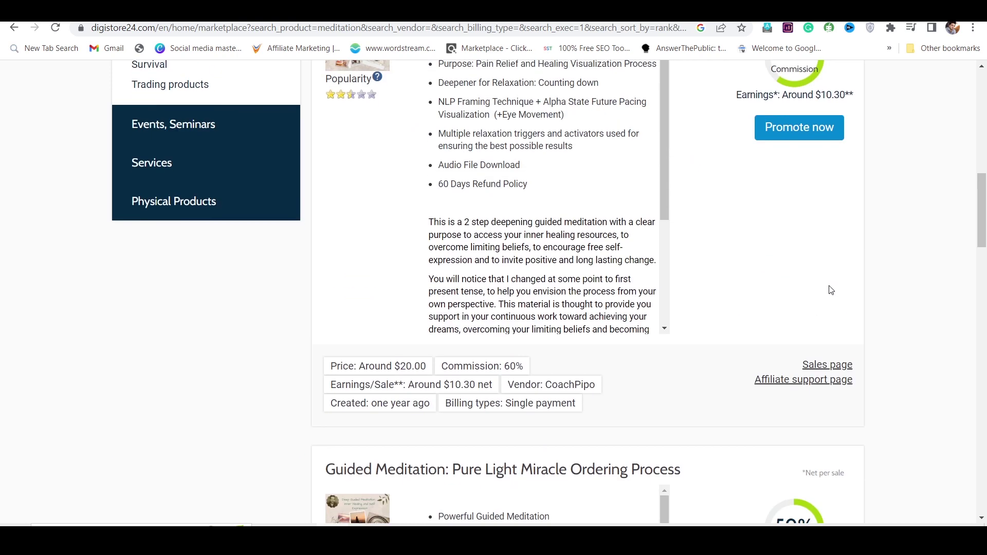
{"action": "scroll", "coordinate": [711, 240], "scroll_direction": "down", "scroll_amount": 5}
{"action": "scroll", "coordinate": [753, 194], "scroll_direction": "down", "scroll_amount": 4}
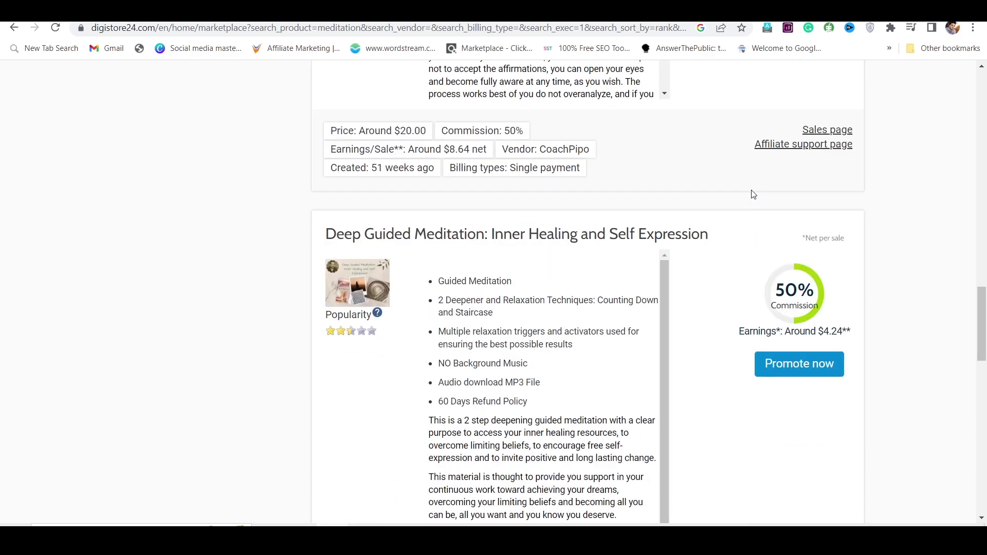
{"action": "scroll", "coordinate": [635, 258], "scroll_direction": "down", "scroll_amount": 1}
{"action": "scroll", "coordinate": [753, 337], "scroll_direction": "down", "scroll_amount": 3}
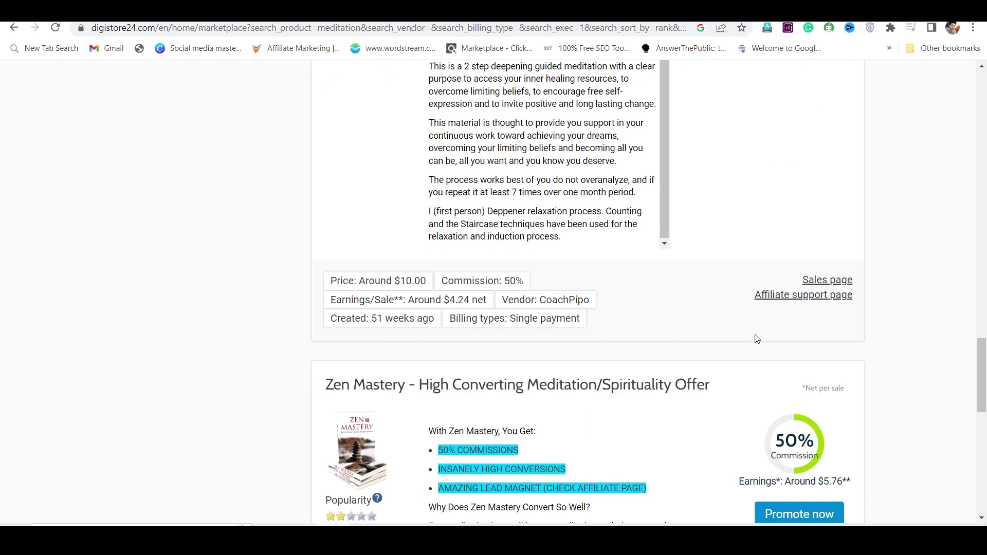
{"action": "scroll", "coordinate": [754, 337], "scroll_direction": "down", "scroll_amount": 2}
{"action": "scroll", "coordinate": [638, 267], "scroll_direction": "down", "scroll_amount": 3}
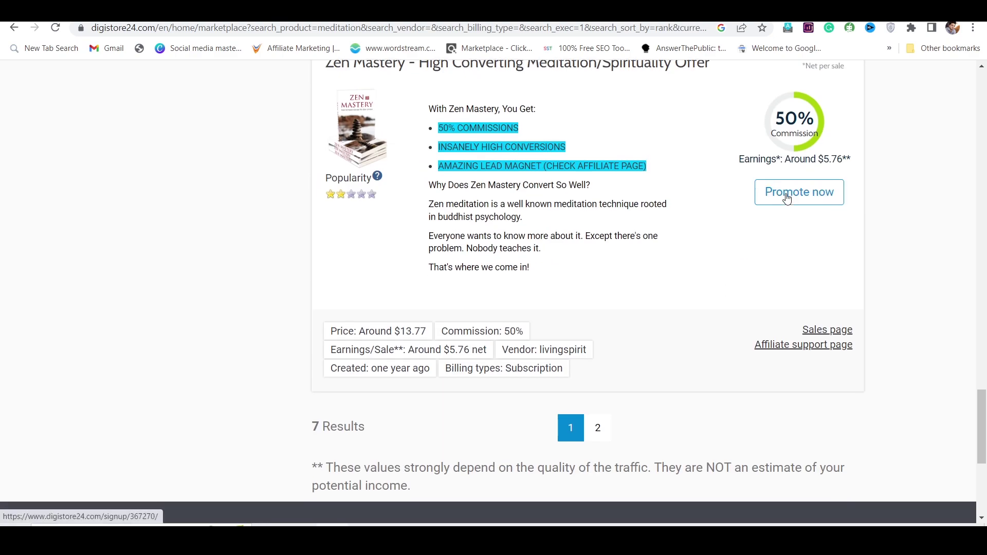